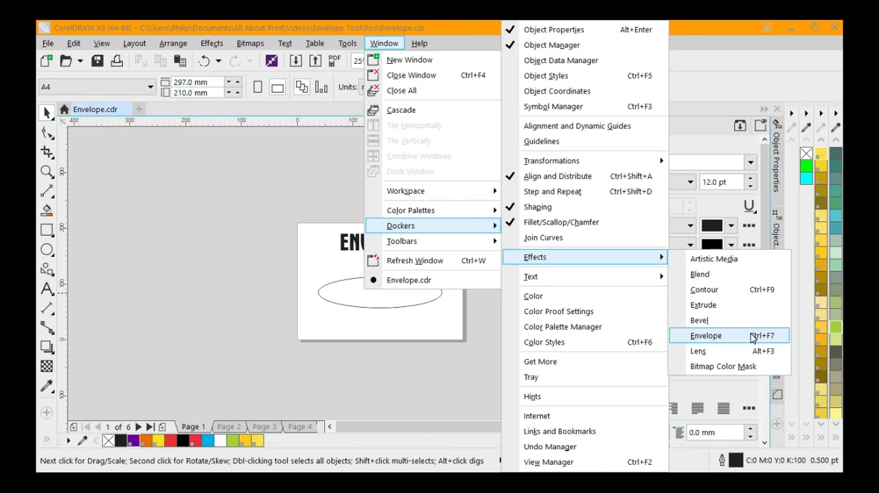
# Open the Envelope effect settings and review the available mapping modes, keeping Vertical selected
pyautogui.click(751, 334)
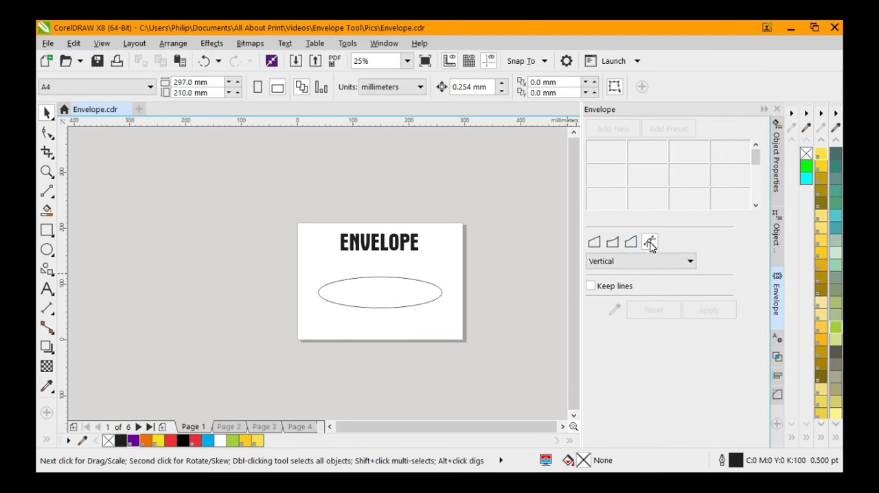
pyautogui.click(657, 261)
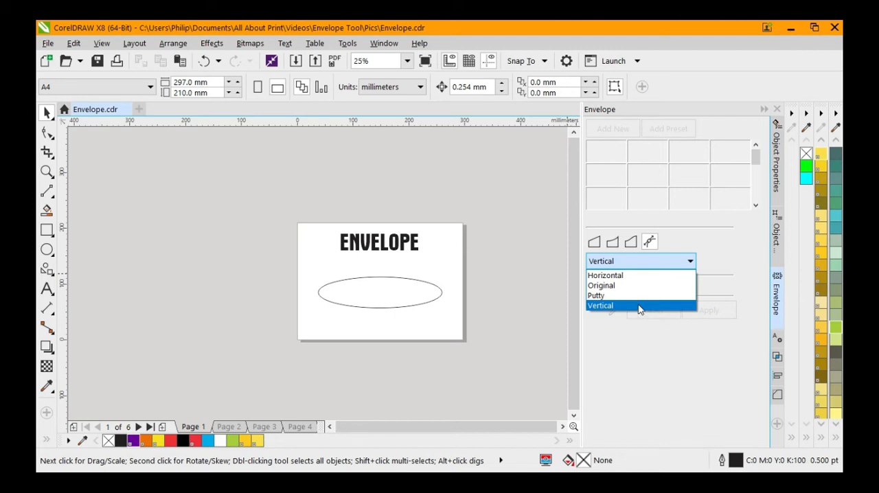
pyautogui.click(641, 262)
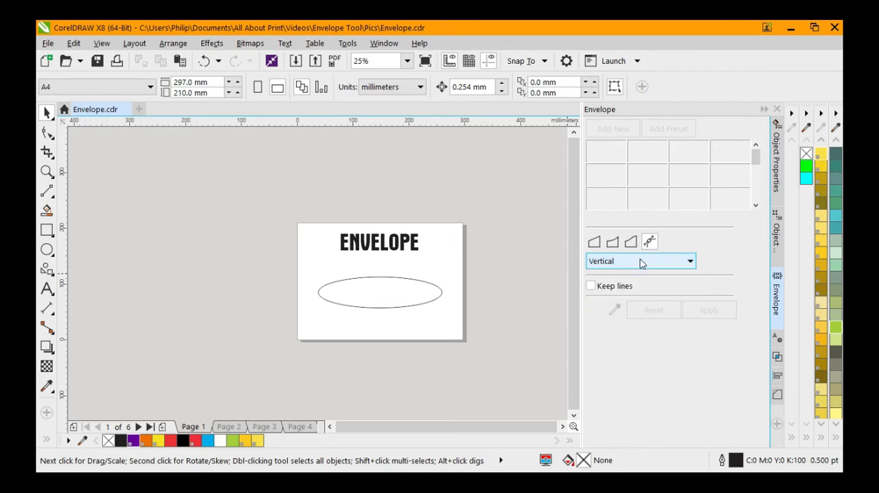
pyautogui.click(413, 302)
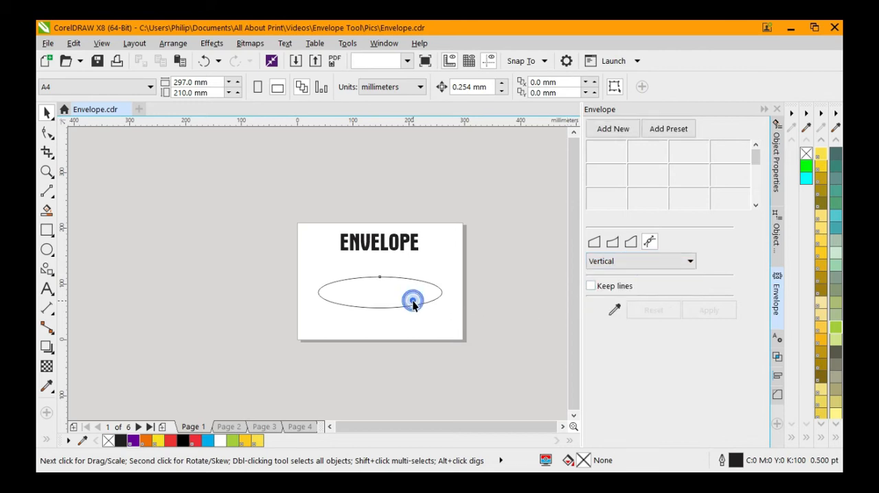
pyautogui.click(454, 196)
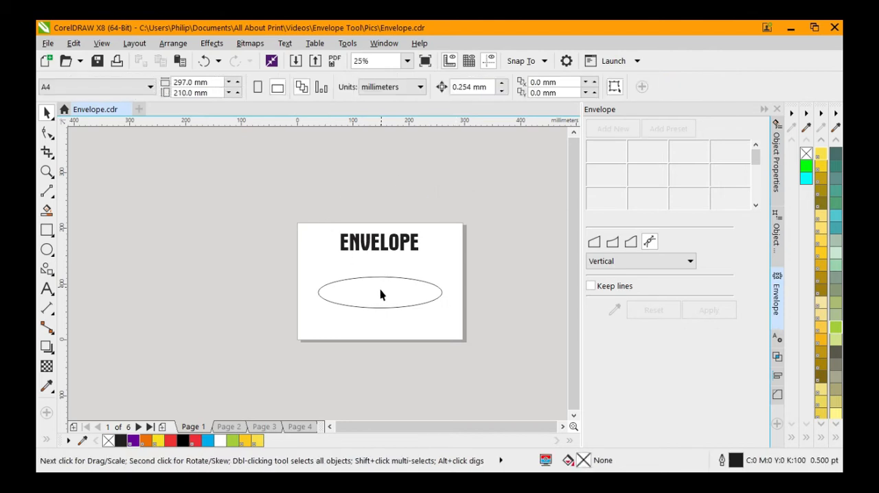
# Shape the ENVELOPE text with an envelope created from the ellipse on page 1, applying Vertical mapping
pyautogui.click(406, 241)
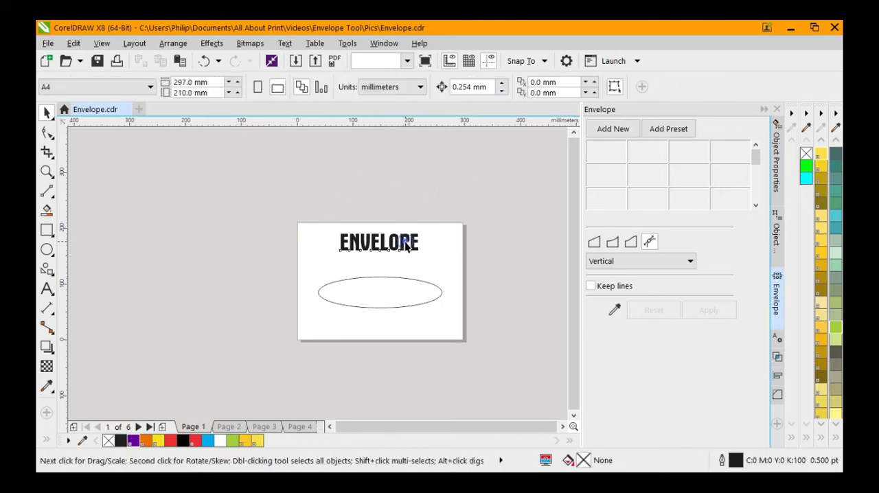
pyautogui.click(615, 311)
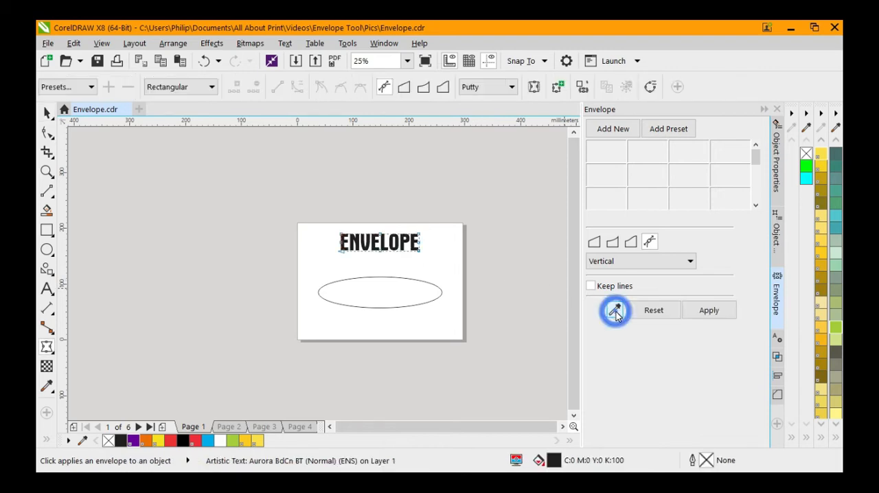
pyautogui.click(430, 285)
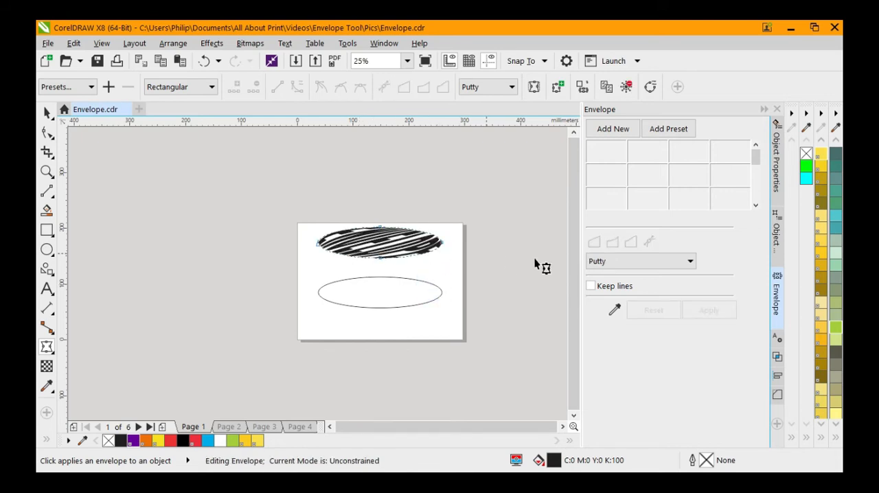
pyautogui.click(607, 265)
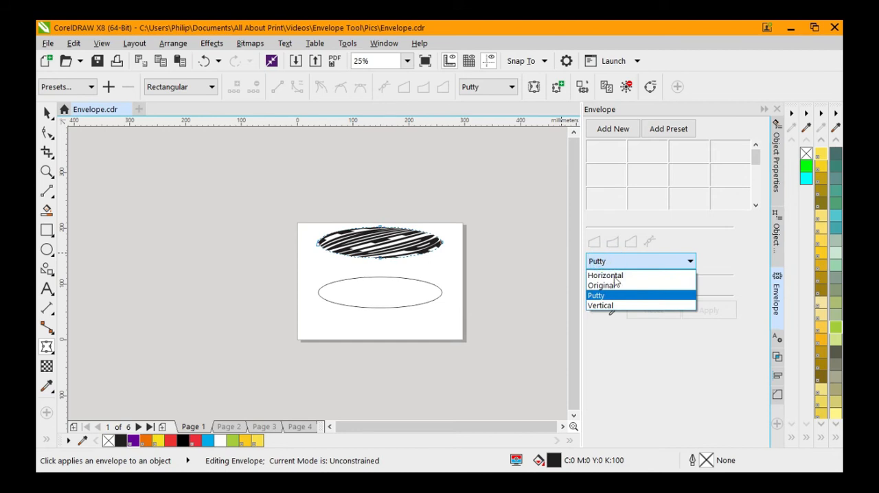
pyautogui.click(619, 306)
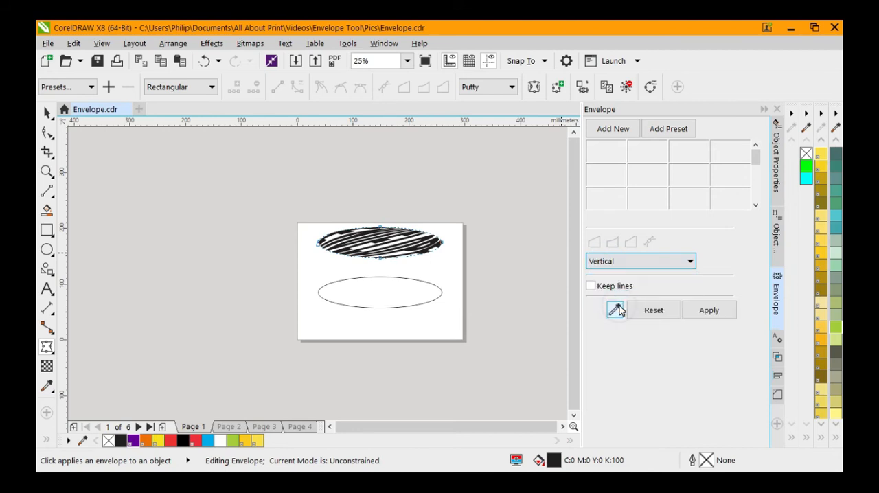
pyautogui.click(708, 310)
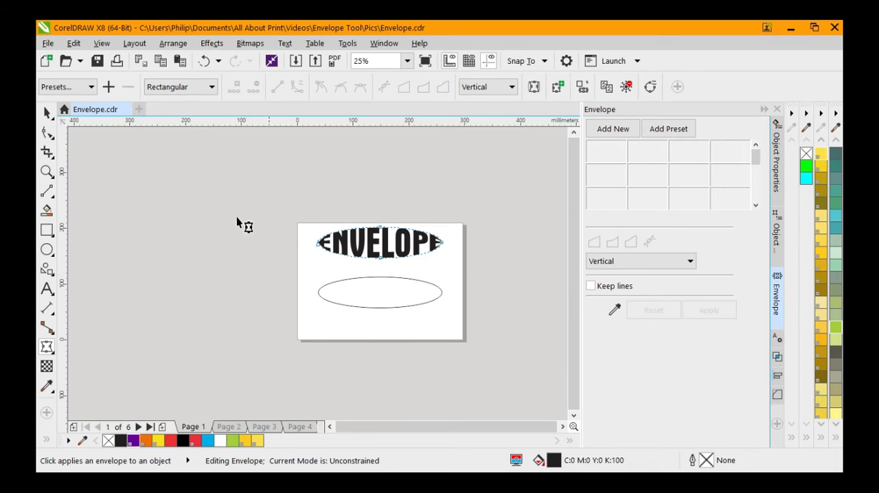
pyautogui.click(47, 113)
pyautogui.click(143, 171)
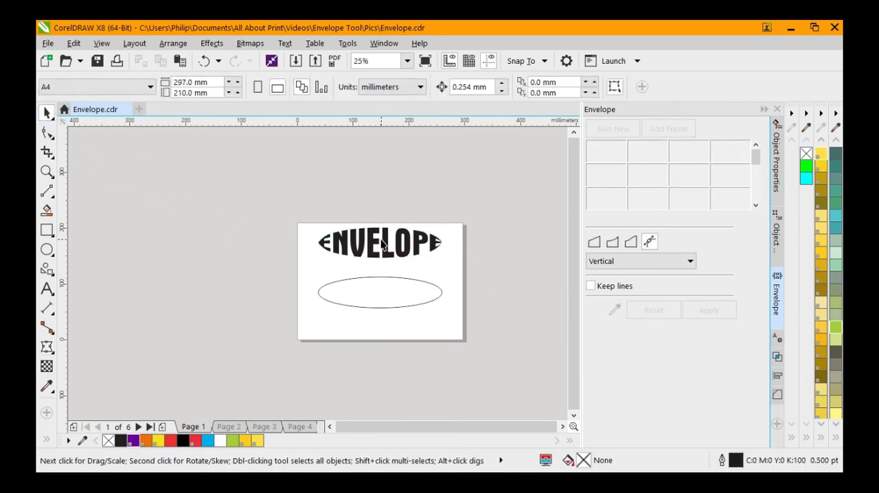
pyautogui.scroll(2, 383, 244)
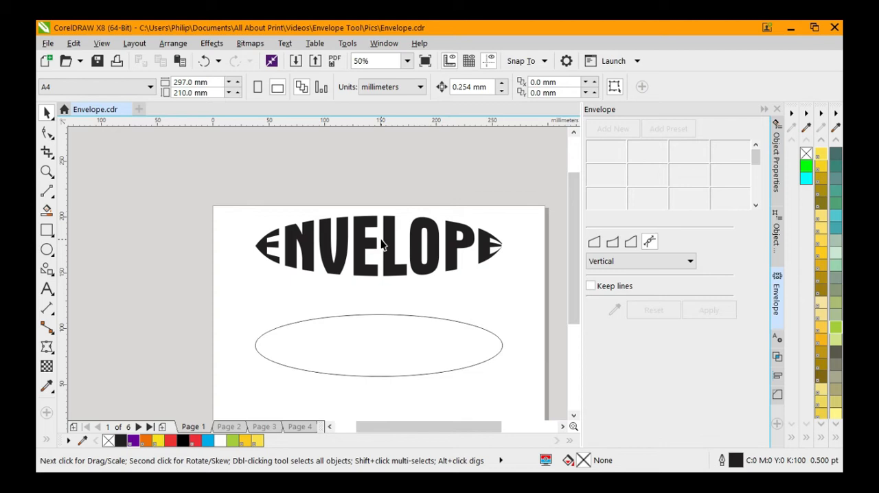
pyautogui.scroll(-2, 382, 244)
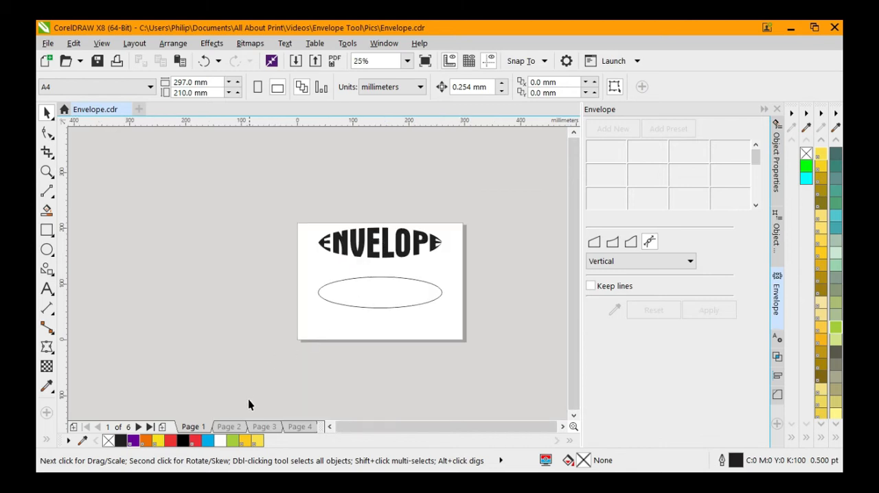
# On page 2, shape the JESUS text with an envelope created from the fish outline, applying Vertical mapping
pyautogui.click(239, 428)
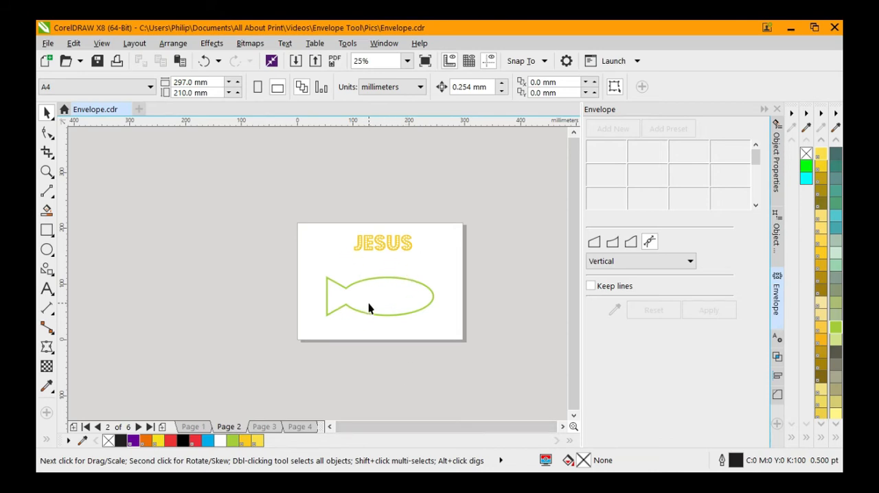
pyautogui.click(405, 245)
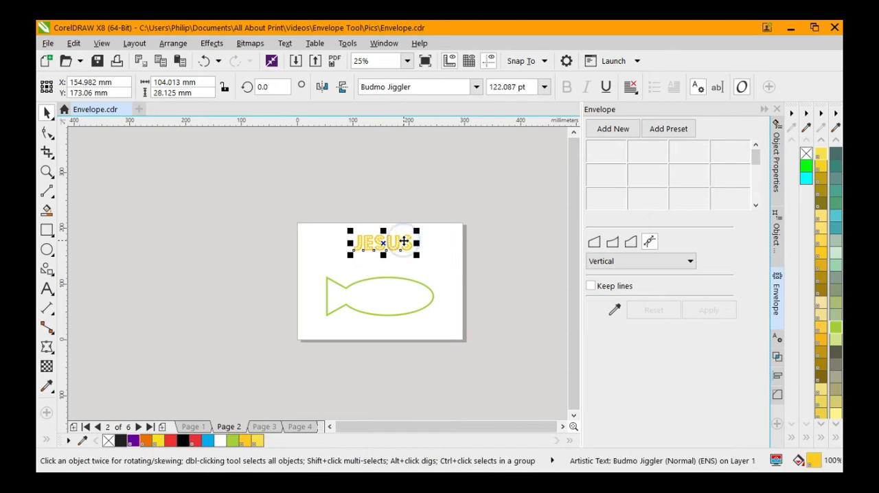
pyautogui.click(616, 311)
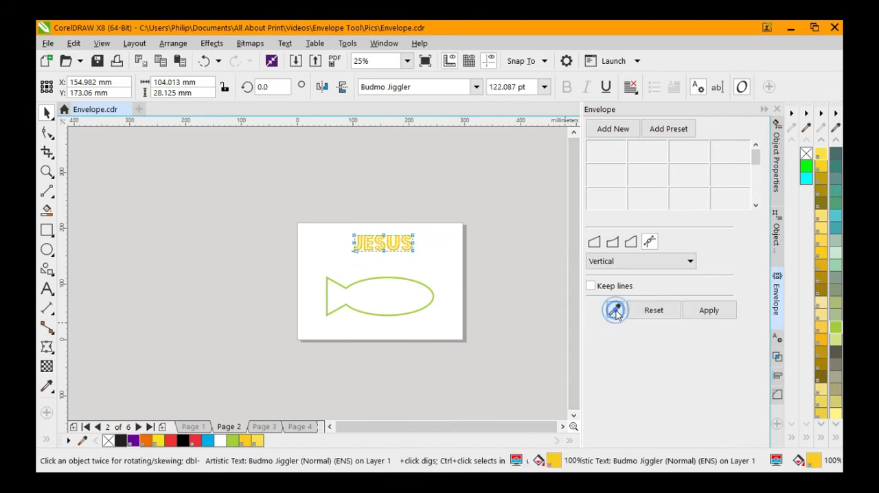
pyautogui.click(417, 284)
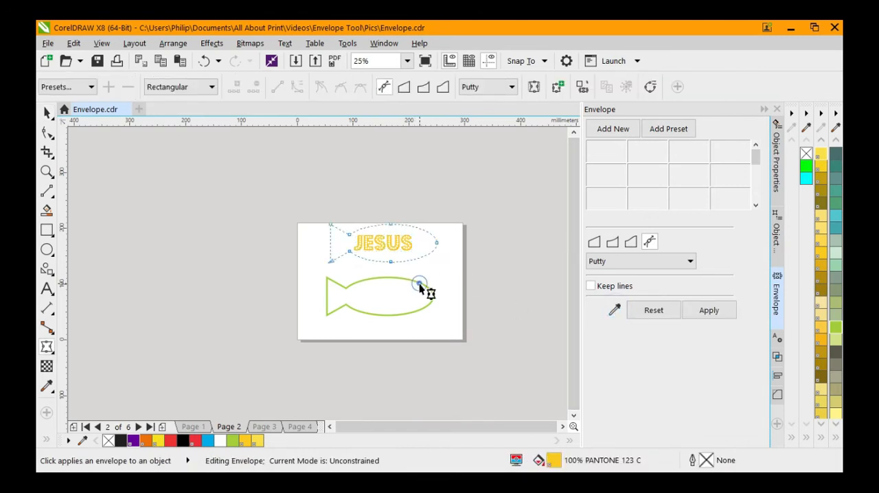
pyautogui.click(631, 261)
pyautogui.click(613, 309)
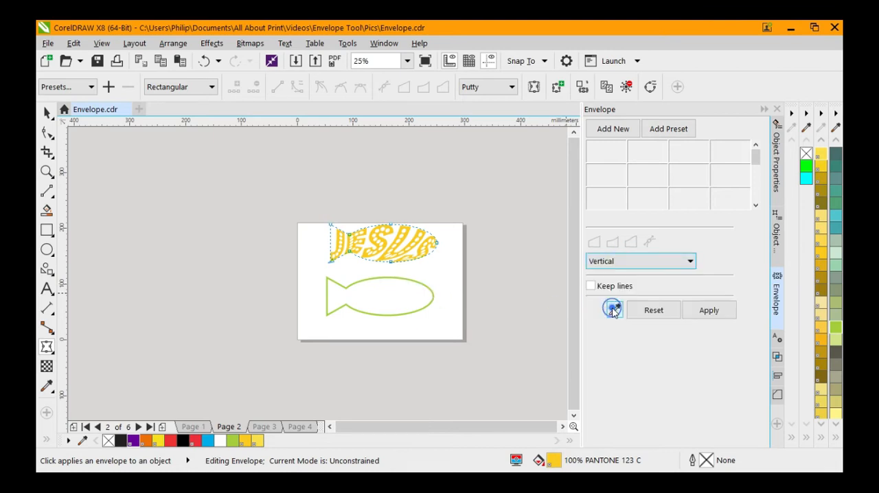
pyautogui.click(703, 311)
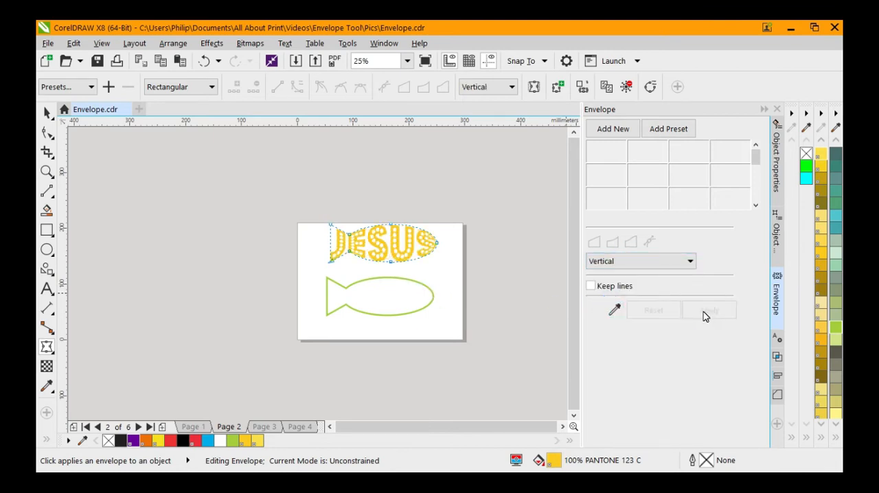
pyautogui.click(47, 112)
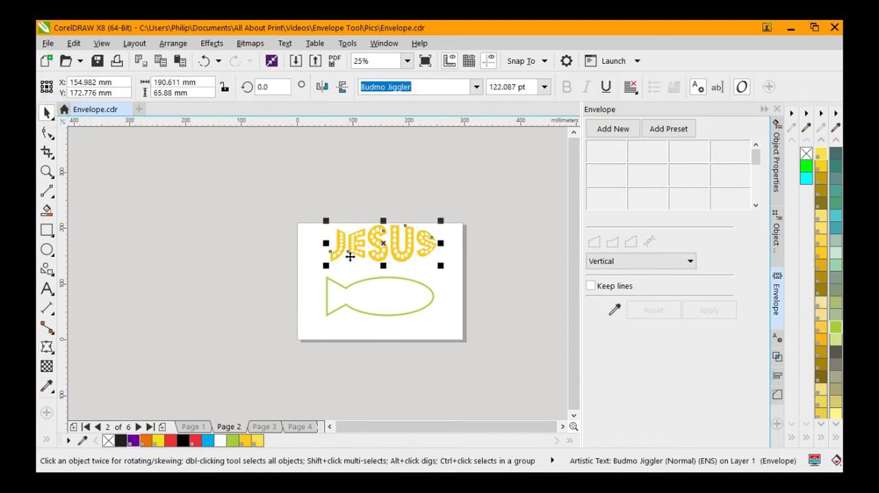
# Align the enveloped JESUS text with the fish outline by centring it both horizontally and vertically
pyautogui.click(396, 264)
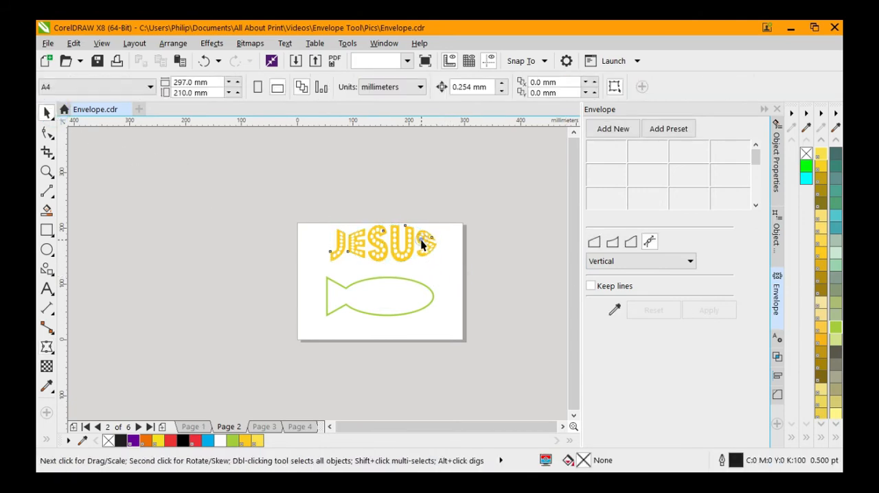
pyautogui.click(422, 245)
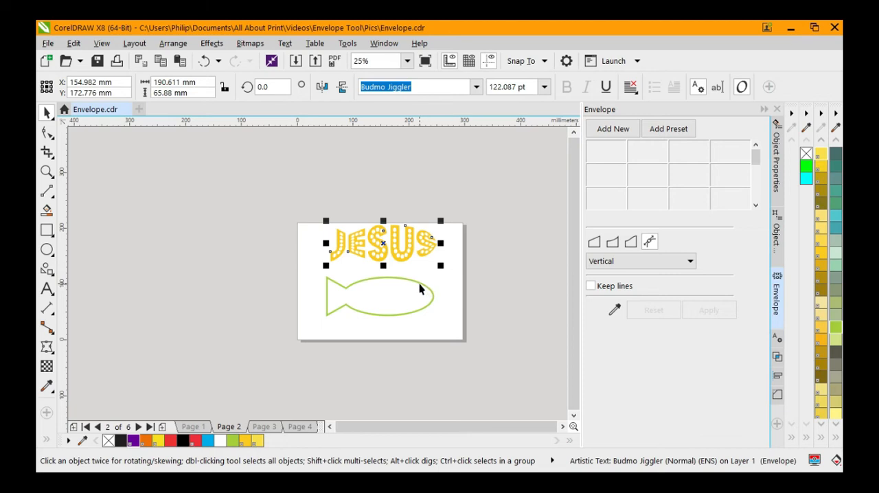
pyautogui.keyDown('shift'); pyautogui.click(418, 280); pyautogui.keyUp('shift')
pyautogui.press('e')
pyautogui.press('c')
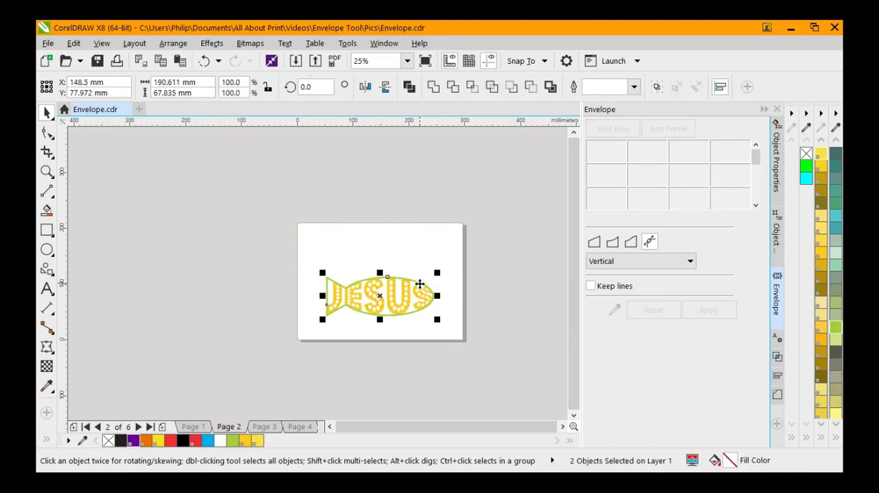
pyautogui.click(463, 335)
pyautogui.scroll(1, 368, 308)
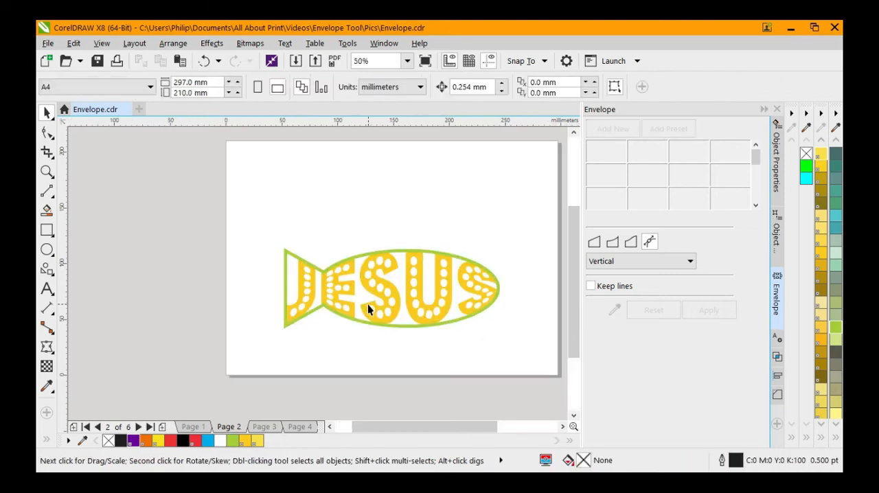
# On page 3, shape the PEAK text with an envelope created from the triangle, applying Vertical mapping
pyautogui.press('pagedown')
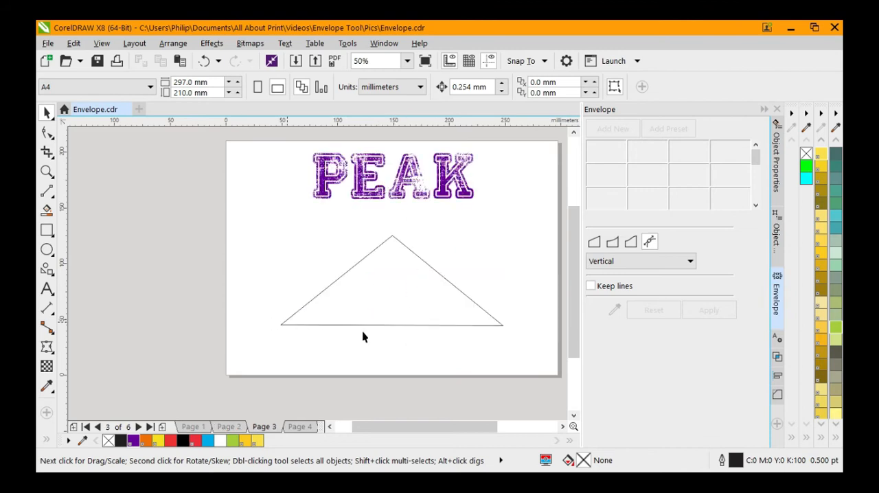
pyautogui.click(461, 186)
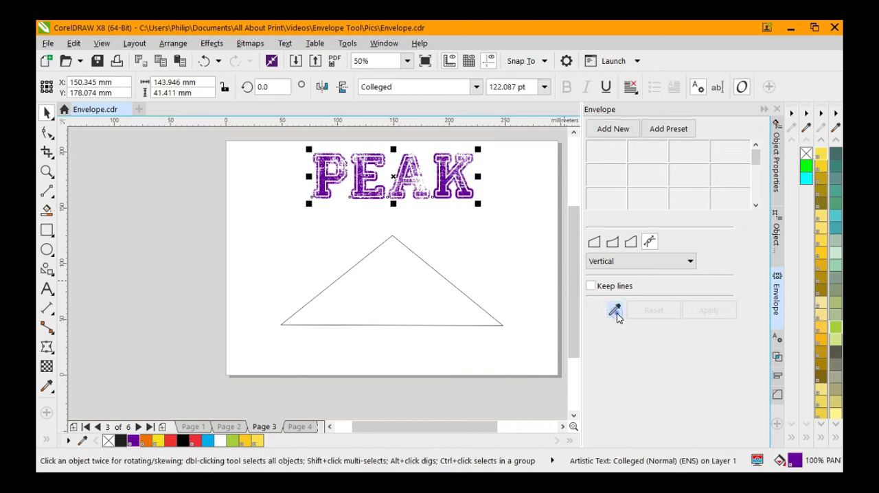
pyautogui.click(614, 309)
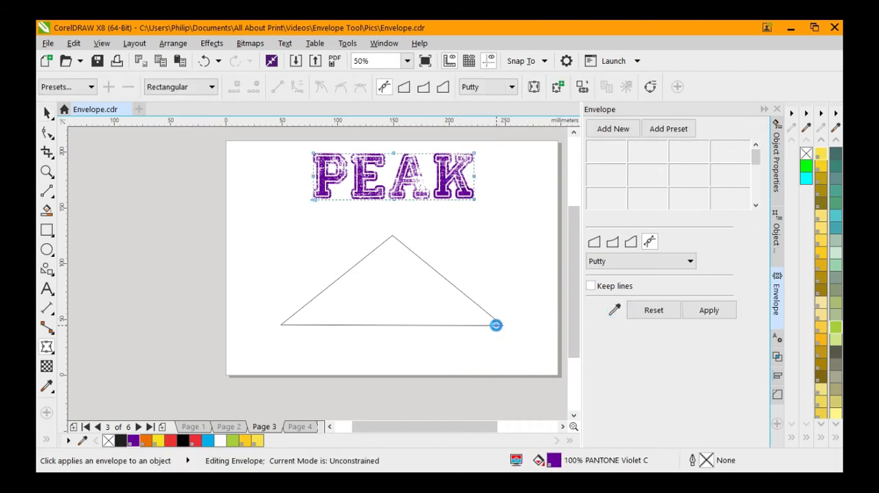
pyautogui.click(493, 326)
pyautogui.click(602, 262)
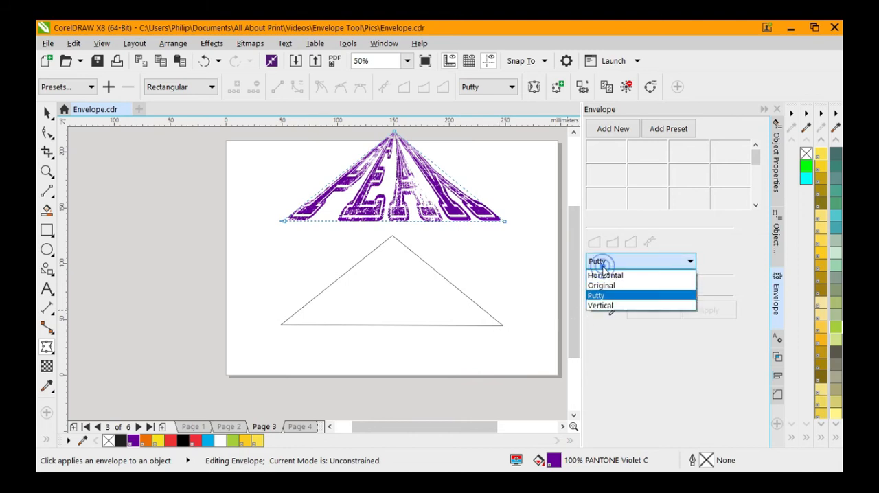
pyautogui.click(610, 306)
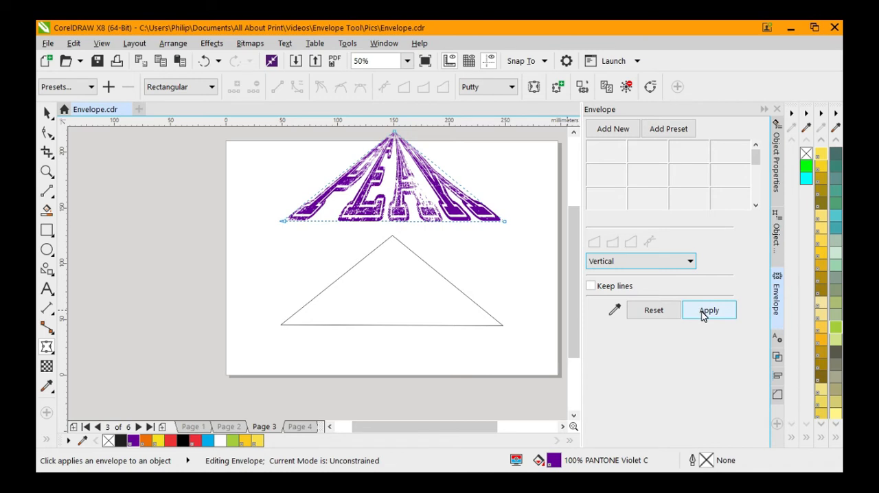
pyautogui.click(702, 315)
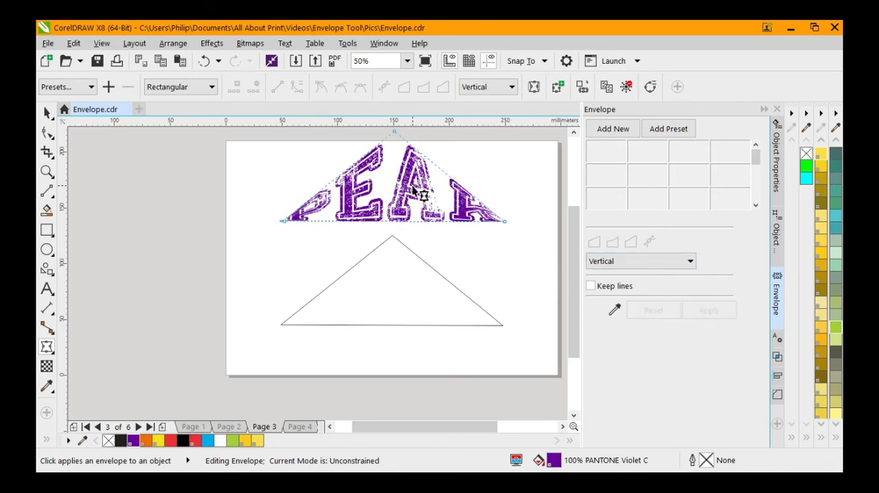
# On page 4, shape the LOVE text with an envelope created from the heart outline, applying Vertical mapping
pyautogui.click(302, 427)
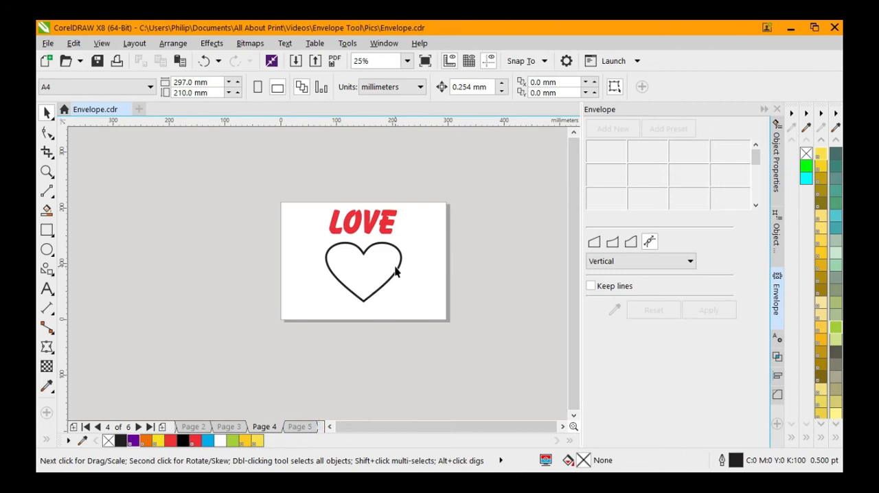
pyautogui.scroll(1, 396, 271)
pyautogui.click(374, 184)
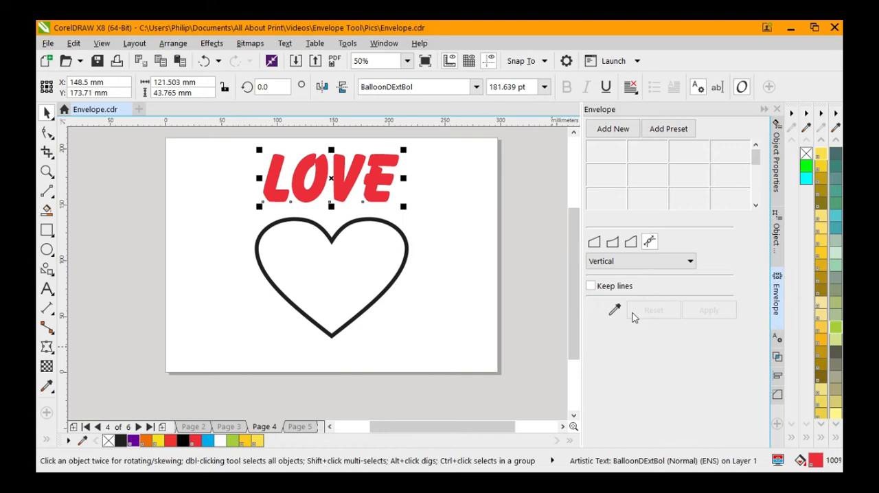
pyautogui.click(614, 310)
pyautogui.click(393, 230)
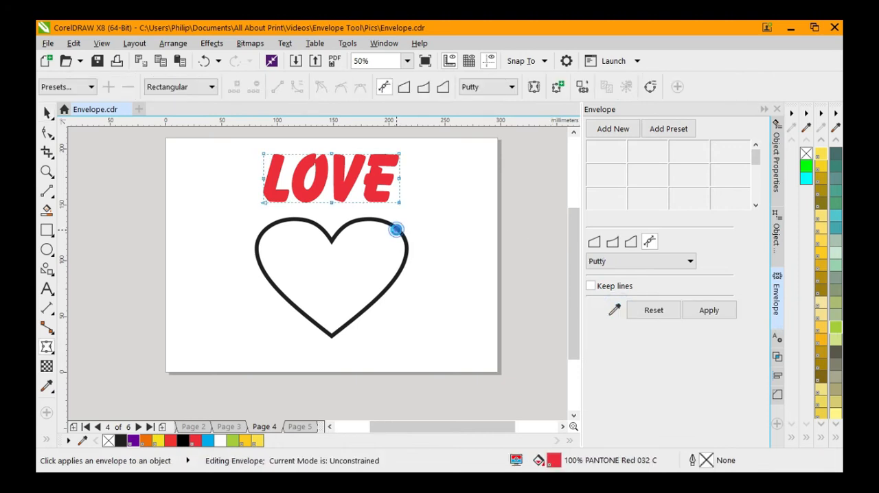
pyautogui.click(640, 261)
pyautogui.click(632, 307)
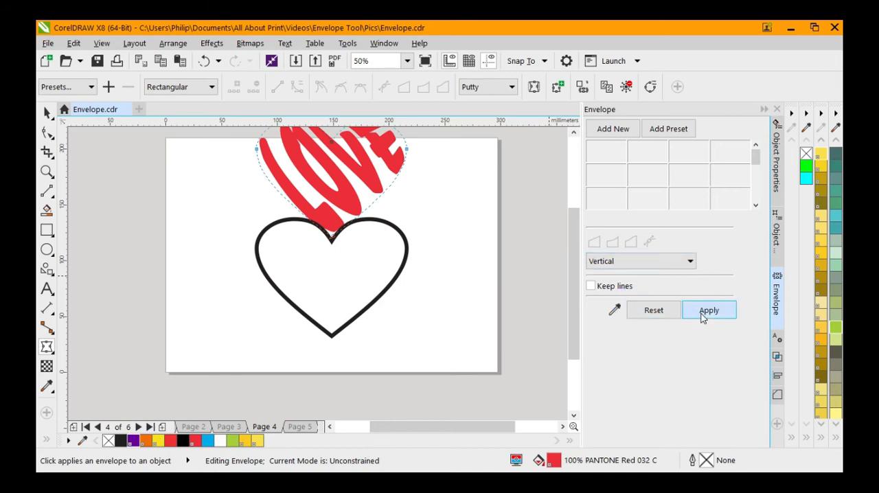
pyautogui.click(703, 316)
# Align the enveloped LOVE text with the heart outline by centring the two on each other
pyautogui.click(47, 112)
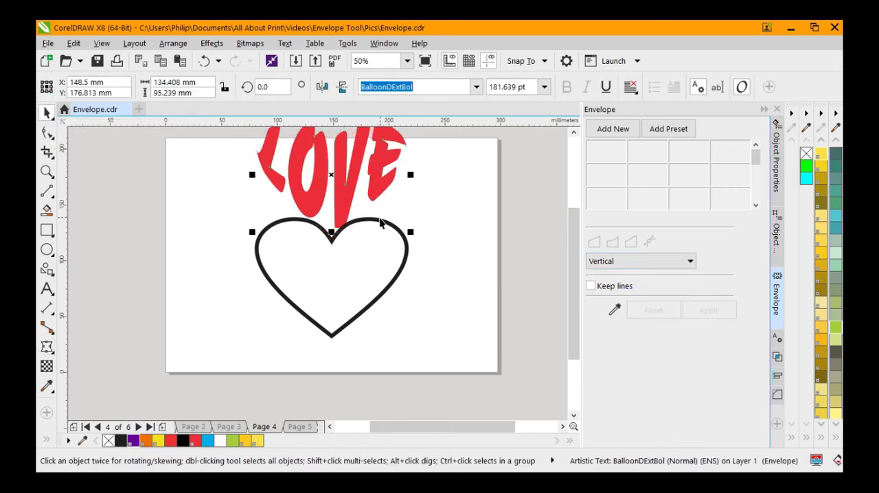
pyautogui.keyDown('shift'); pyautogui.click(382, 219); pyautogui.keyUp('shift')
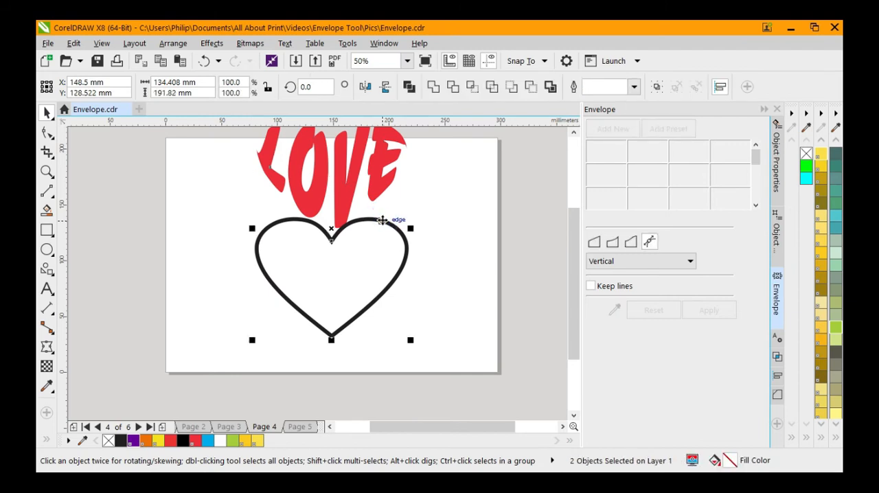
pyautogui.press('e')
pyautogui.click(471, 294)
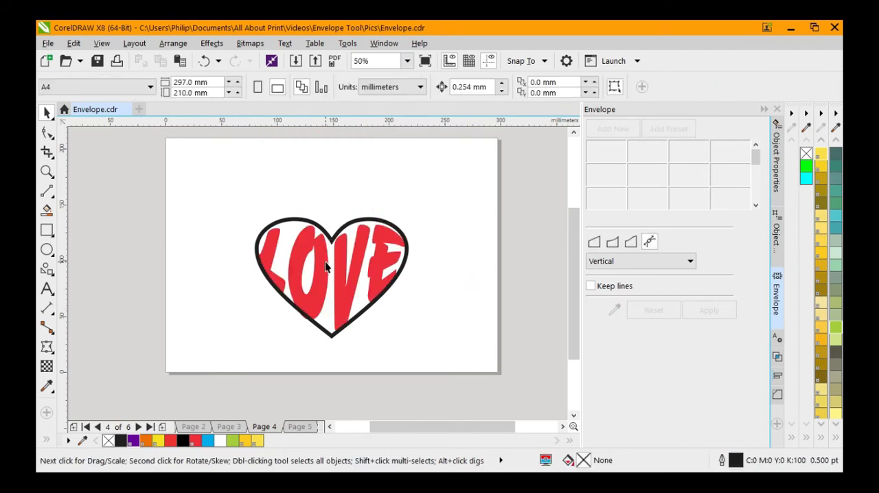
# Nudge the LOVE text slightly upward inside the heart, to a Y position of about 87 mm
pyautogui.scroll(2, 326, 266)
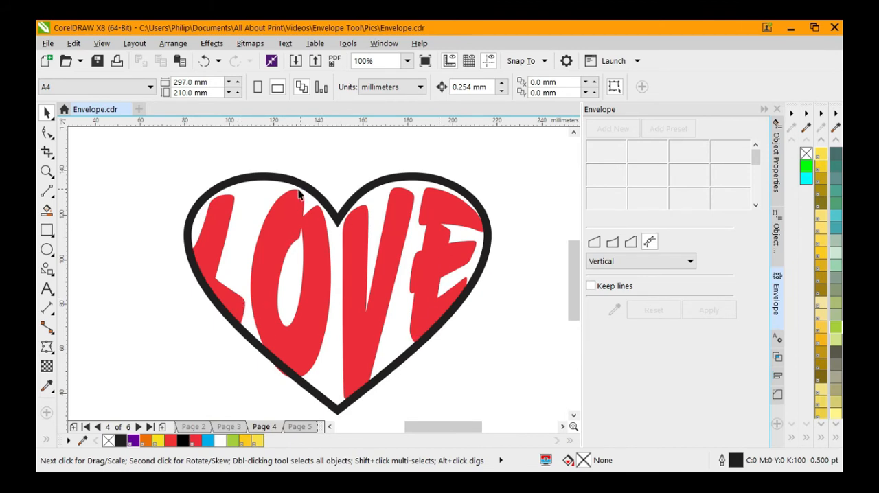
pyautogui.click(410, 198)
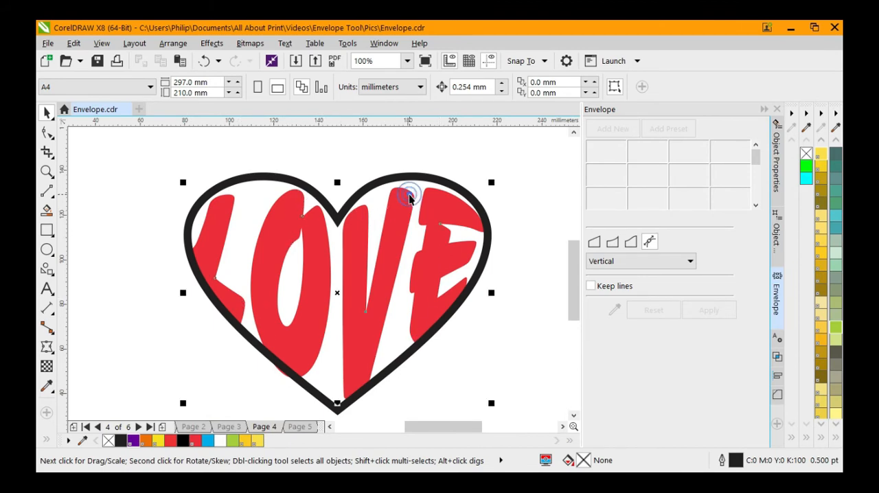
pyautogui.moveTo(410, 198); pyautogui.dragTo(409, 194)
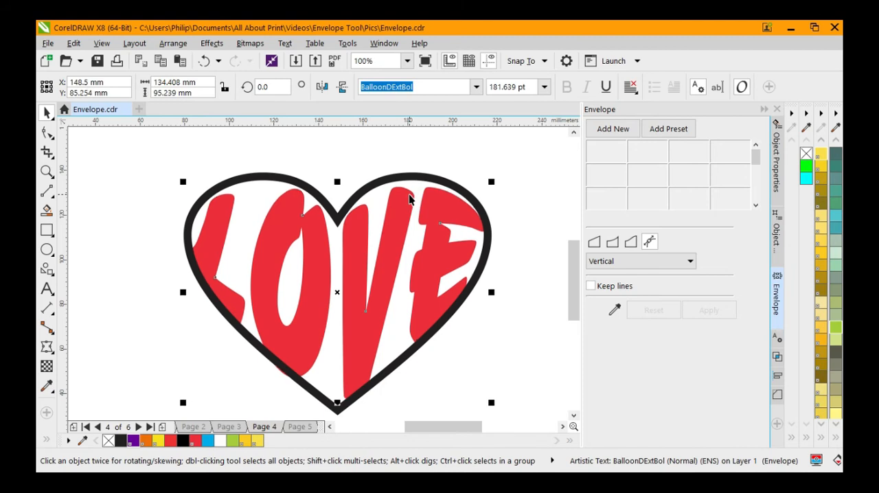
pyautogui.press('Up')
pyautogui.press('Up')
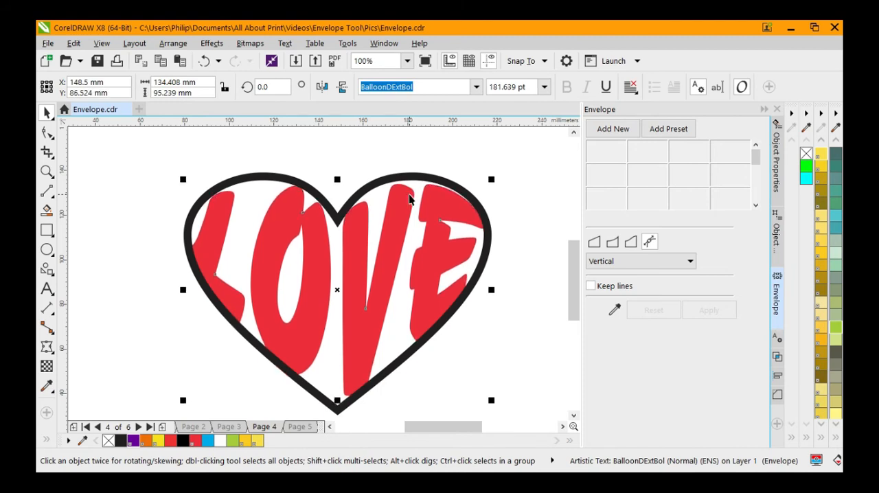
pyautogui.press('Up')
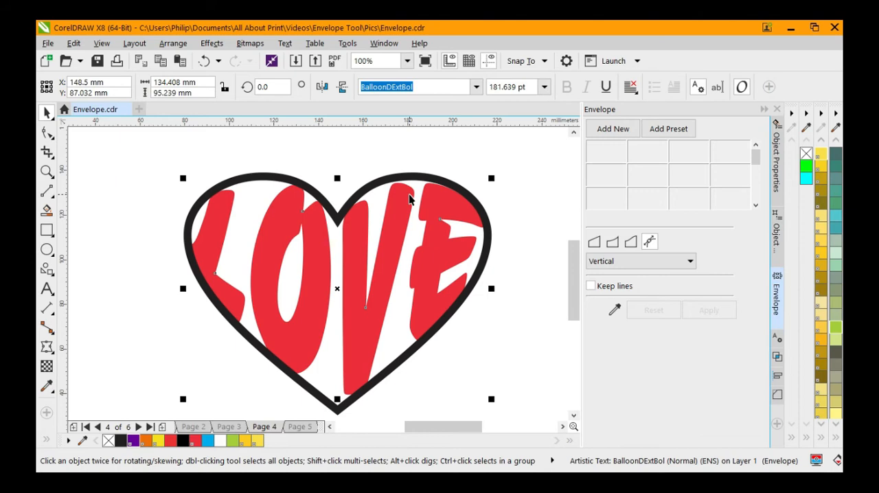
pyautogui.click(459, 140)
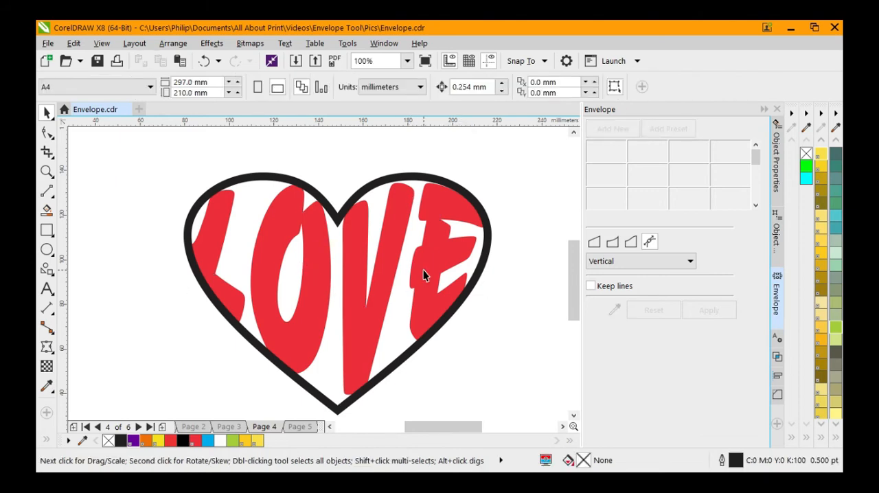
pyautogui.scroll(-1, 314, 329)
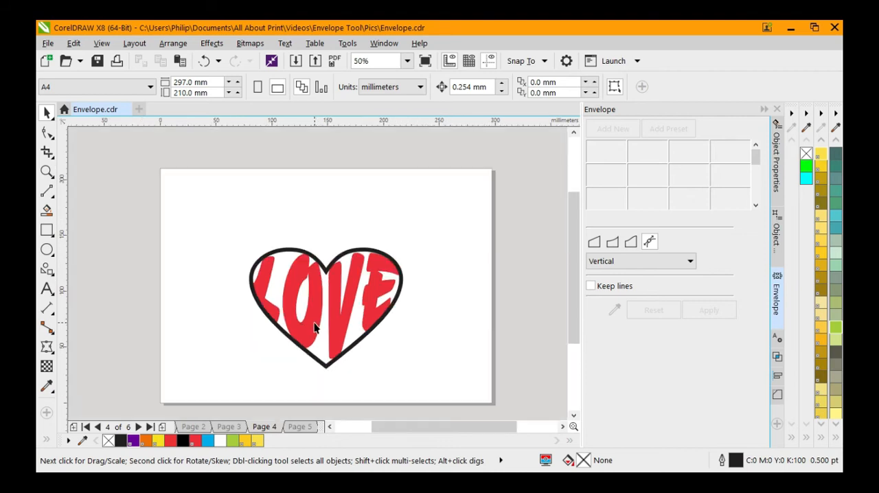
# On page 5, shape the BIG text with an envelope created from the diamond, applying Vertical mapping
pyautogui.click(306, 427)
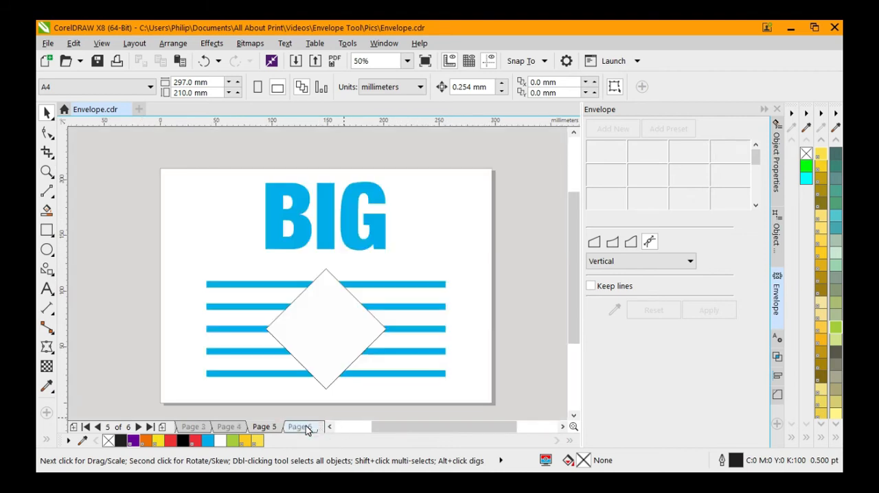
pyautogui.click(375, 235)
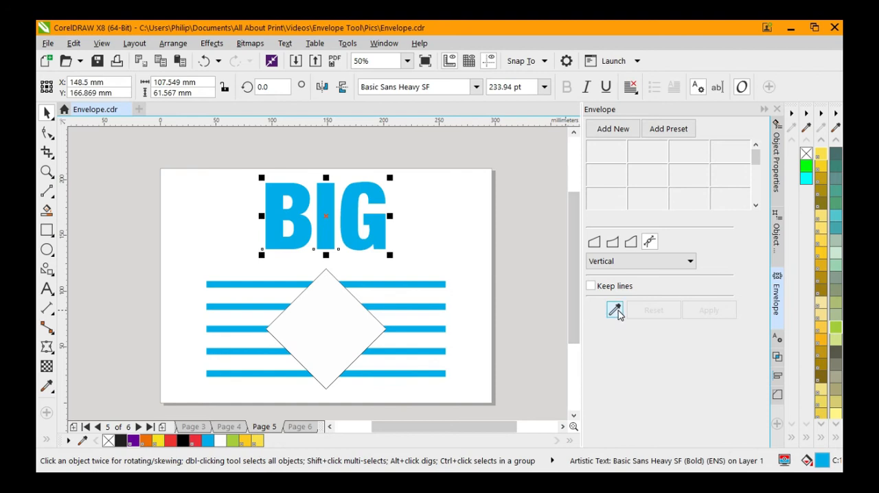
pyautogui.click(614, 309)
pyautogui.click(345, 291)
pyautogui.click(652, 260)
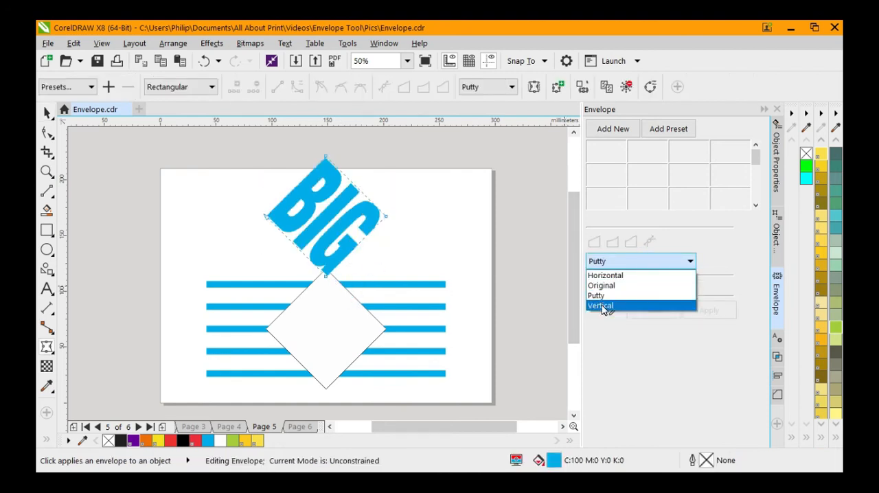
pyautogui.click(607, 306)
pyautogui.click(705, 311)
# Centre the enveloped BIG text on the diamond both horizontally and vertically
pyautogui.click(47, 113)
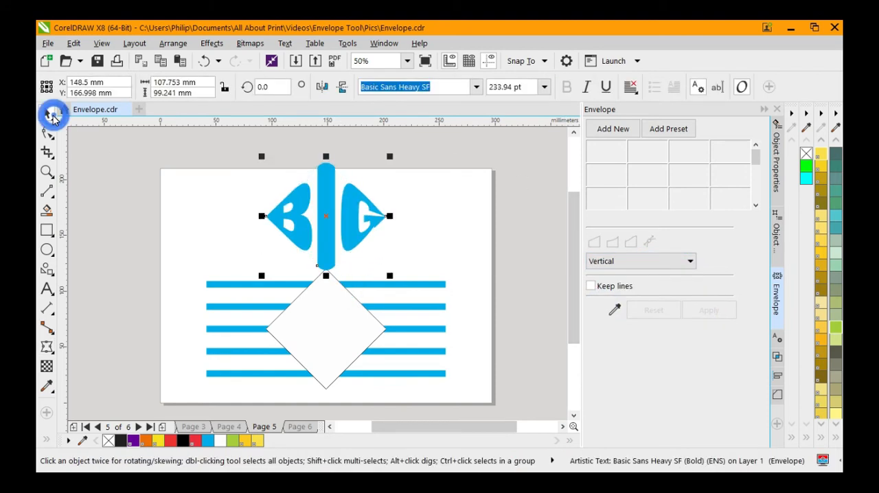
pyautogui.keyDown('shift'); pyautogui.click(364, 317); pyautogui.keyUp('shift')
pyautogui.press('c')
pyautogui.press('e')
# Scale the BIG text down about its centre to about 88 mm wide and remove the diamond's outline
pyautogui.click(363, 317)
pyautogui.moveTo(390, 388); pyautogui.dragTo(379, 386)
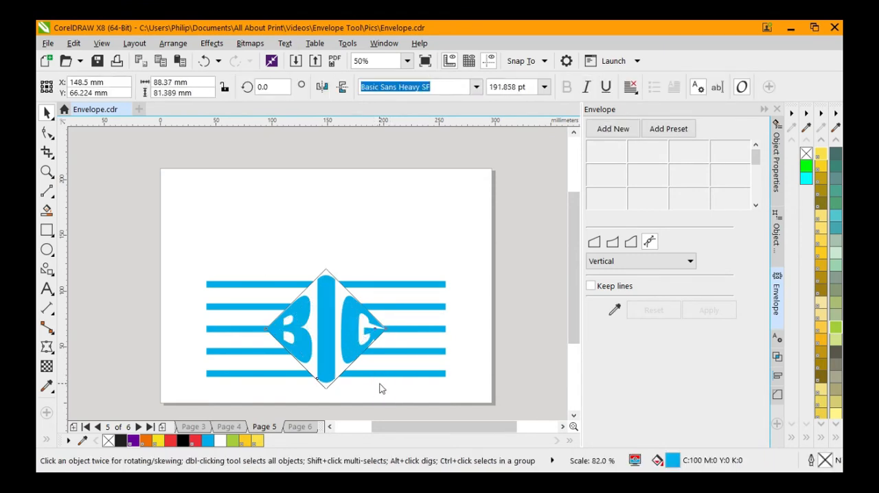
pyautogui.click(328, 274)
pyautogui.click(353, 359)
pyautogui.scroll(2, 328, 359)
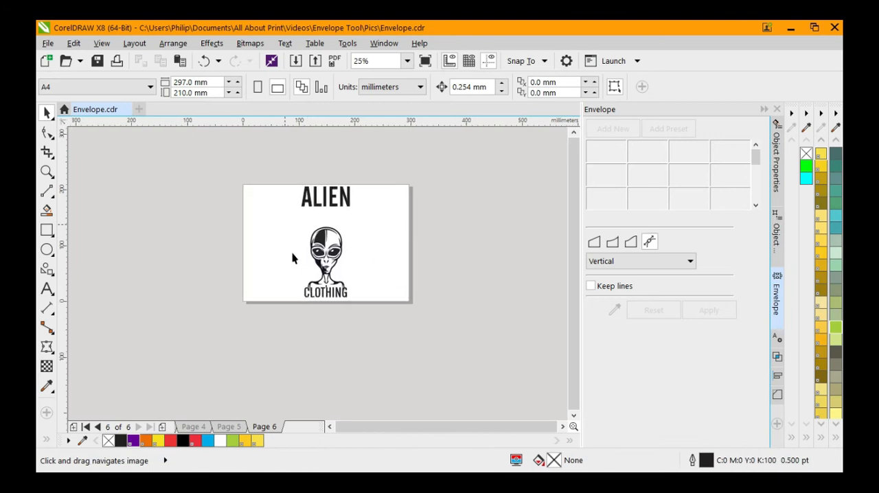
# On page 6, move the ALIEN text off the page and create a yellow-outlined boundary around the alien graphic
pyautogui.moveTo(340, 193); pyautogui.dragTo(205, 201)
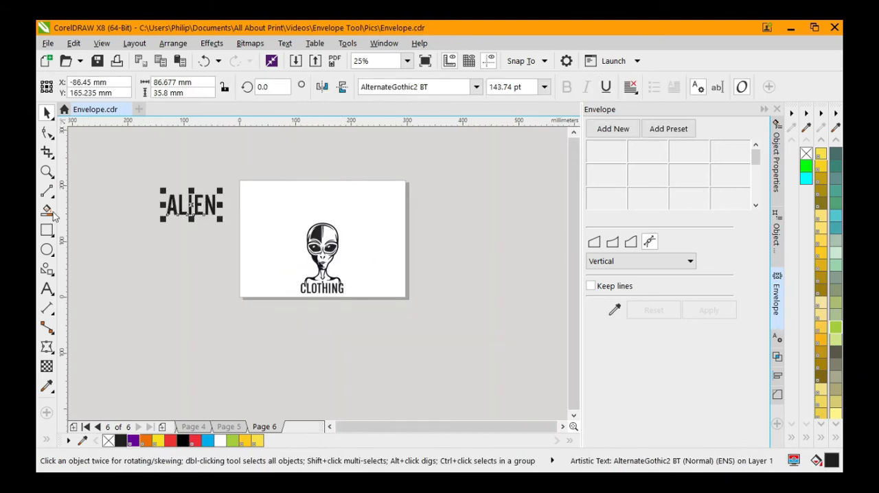
pyautogui.scroll(1, 331, 235)
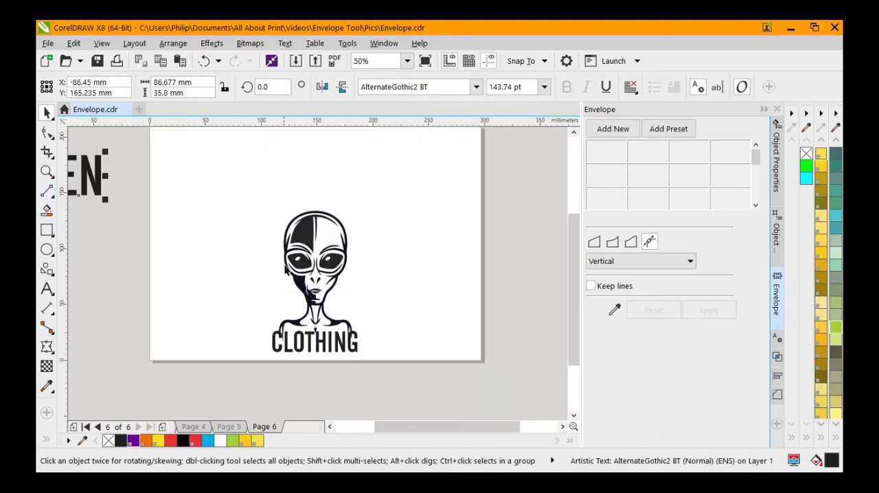
pyautogui.click(310, 232)
pyautogui.click(173, 43)
pyautogui.moveTo(318, 278); pyautogui.dragTo(390, 268)
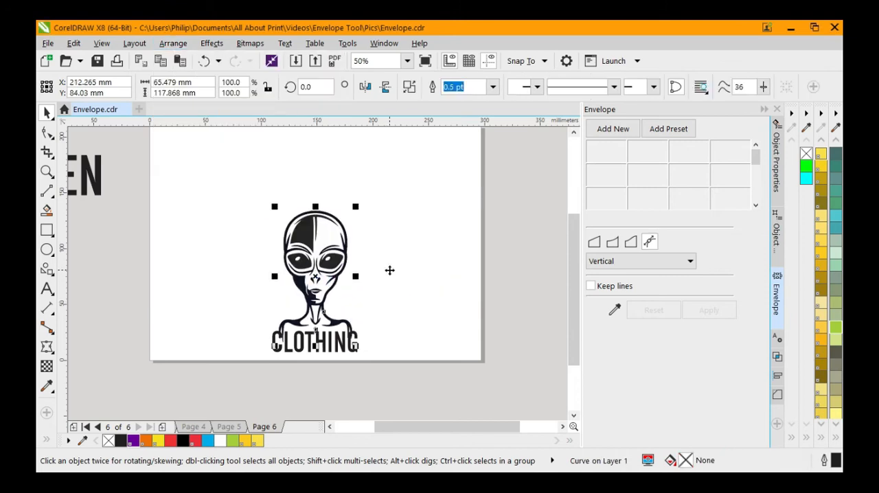
pyautogui.hotkey('ctrl', 'z')
pyautogui.rightClick(245, 441)
# Add a one-step outside contour to the alien's yellow boundary and break the contour apart
pyautogui.scroll(1, 334, 226)
pyautogui.scroll(-1, 334, 268)
pyautogui.click(51, 351)
pyautogui.click(96, 365)
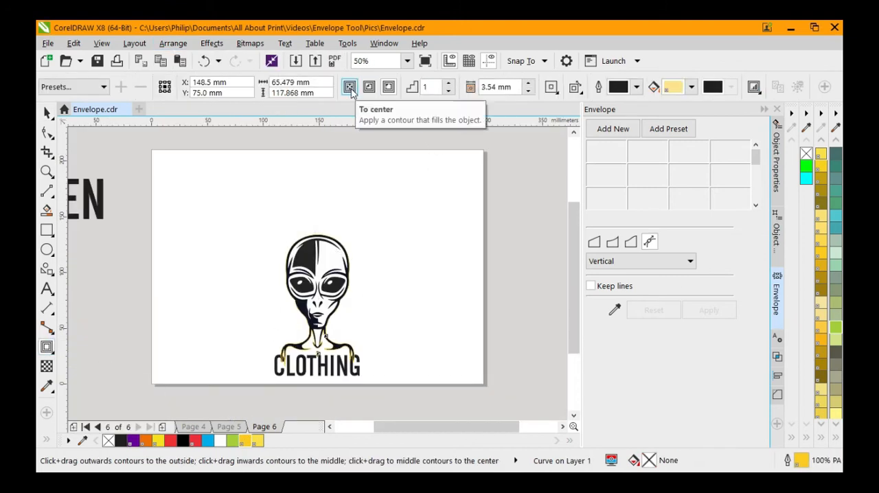
pyautogui.click(388, 87)
pyautogui.scroll(1, 330, 251)
pyautogui.moveTo(330, 253); pyautogui.dragTo(338, 223)
pyautogui.hotkey('ctrl', 'k')
# Remove the yellow boundary curve from the alien, keeping only the offset contour around it
pyautogui.click(47, 113)
pyautogui.click(218, 276)
pyautogui.scroll(-1, 386, 227)
pyautogui.scroll(1, 343, 334)
pyautogui.click(410, 341)
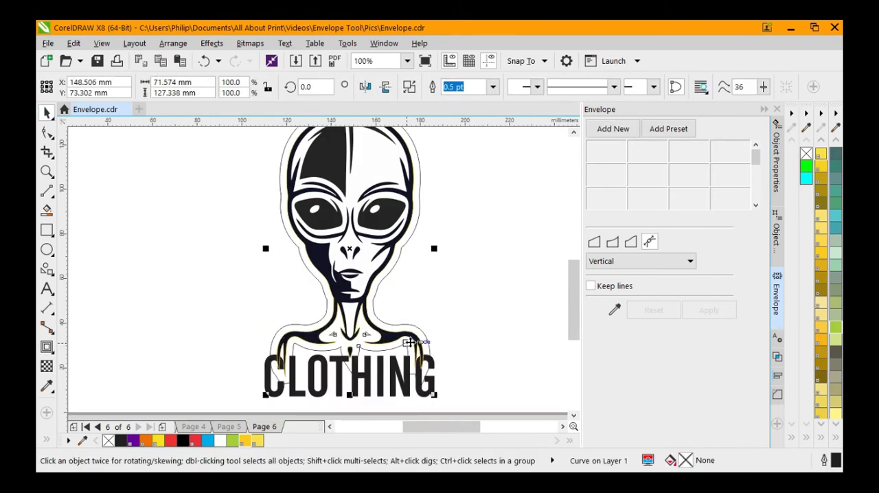
pyautogui.moveTo(362, 350); pyautogui.dragTo(468, 355)
pyautogui.press('Escape')
pyautogui.press('Escape')
pyautogui.scroll(-1, 345, 361)
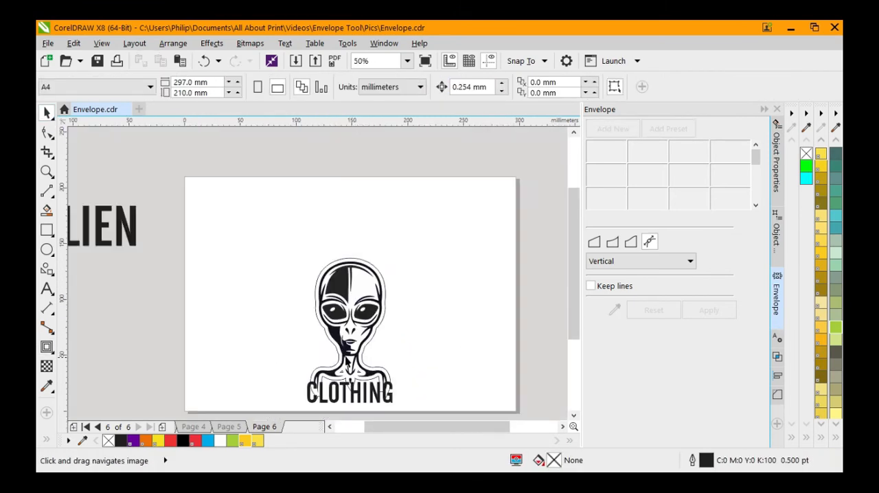
# Crop the contour curve to the part around the upper half of the alien's head, about 54 mm high
pyautogui.click(343, 267)
pyautogui.click(47, 152)
pyautogui.moveTo(267, 238); pyautogui.dragTo(443, 318)
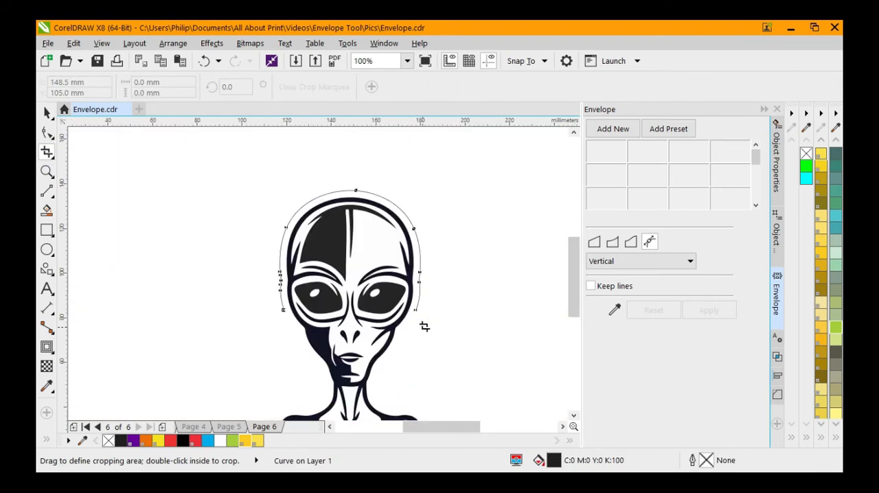
pyautogui.press('space')
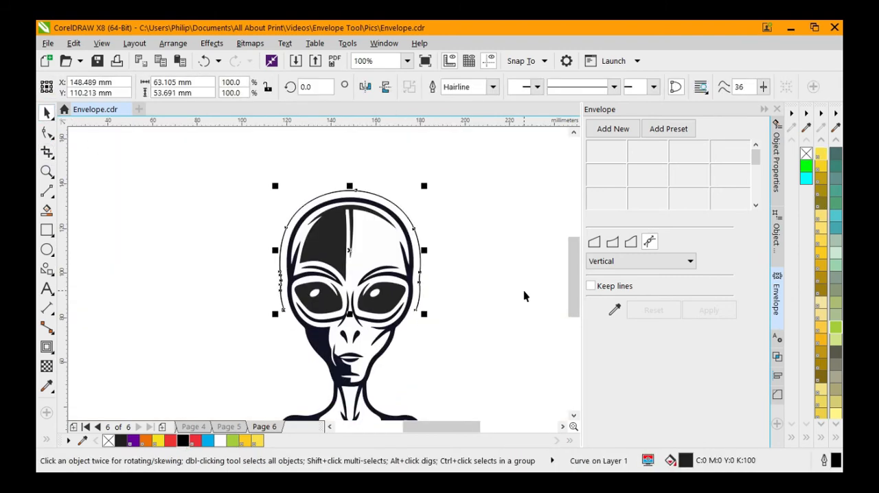
# Draw a diagonal line from the alien's nose towards the page's upper-left corner, about 127 mm across and 110 mm high
pyautogui.press('Escape')
pyautogui.scroll(-1, 375, 313)
pyautogui.click(46, 191)
pyautogui.moveTo(377, 357)
pyautogui.mouseDown()
pyautogui.moveTo(210, 221)
pyautogui.moveTo(234, 235)
pyautogui.mouseUp()
pyautogui.scroll(2, 373, 364)
pyautogui.press('space')
pyautogui.moveTo(386, 338)
pyautogui.mouseDown()
pyautogui.moveTo(375, 344)
pyautogui.moveTo(381, 338)
pyautogui.mouseUp()
pyautogui.hotkey('ctrl', 'z')
pyautogui.scroll(1, 377, 342)
pyautogui.scroll(-3, 434, 360)
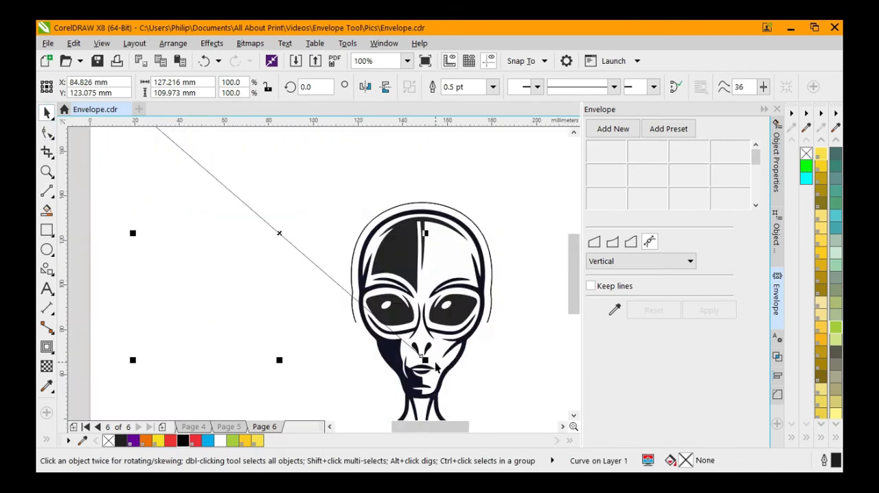
# Mirror a copy of the diagonal line horizontally and place it so both lines meet at the alien's nose
pyautogui.click(370, 88)
pyautogui.scroll(2, 436, 358)
pyautogui.moveTo(287, 359); pyautogui.dragTo(406, 359)
pyautogui.scroll(-2, 426, 363)
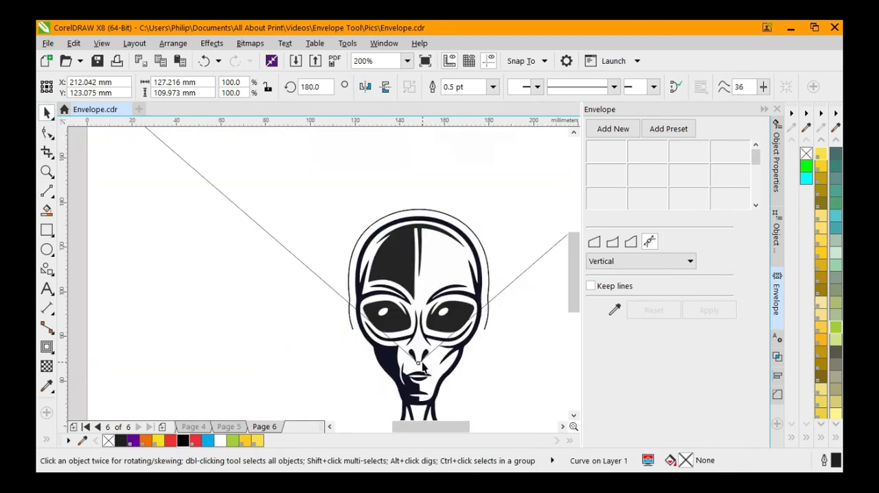
# Draw a horizontal line joining the upper ends of the two diagonal lines to close the triangle
pyautogui.click(487, 353)
pyautogui.click(47, 191)
pyautogui.moveTo(278, 240); pyautogui.dragTo(562, 240)
pyautogui.press('space')
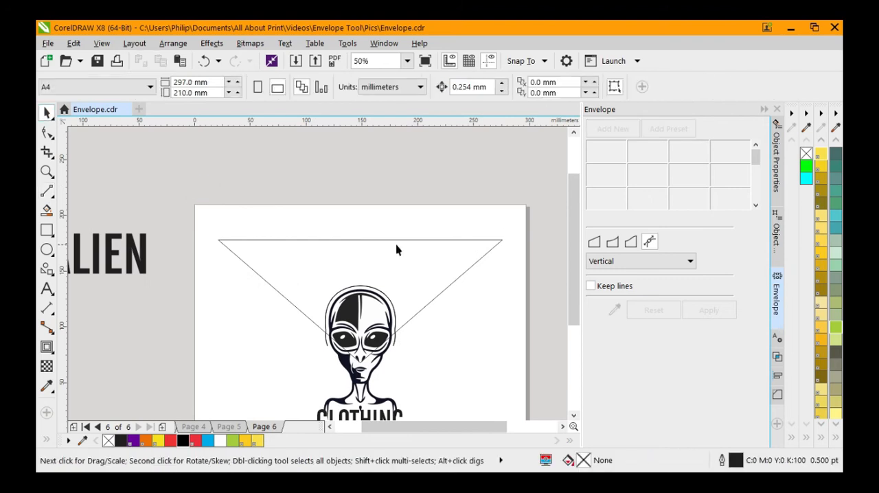
# Smart-fill the area enclosed by the lines and the head contour with red #EB3232 and no outline
pyautogui.scroll(-1, 399, 249)
pyautogui.click(47, 210)
pyautogui.click(177, 89)
pyautogui.click(163, 139)
pyautogui.click(366, 302)
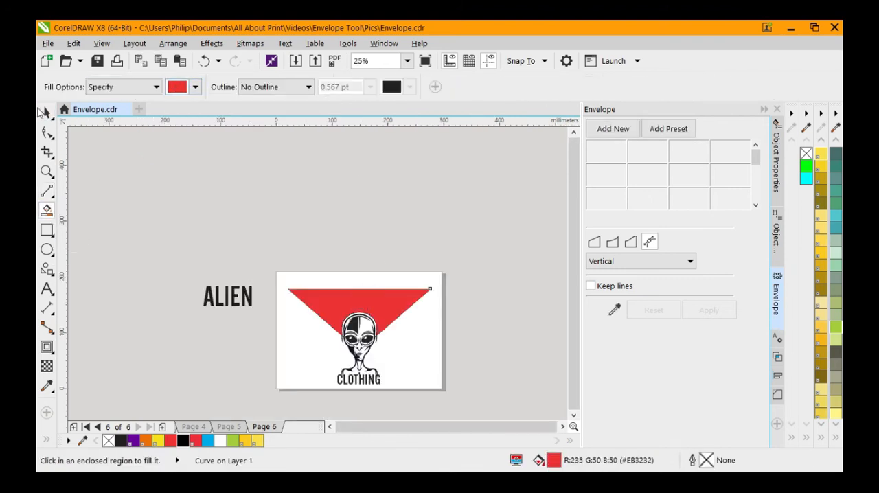
# Shape the ALIEN text with an envelope created from the red shape, applying Vertical mapping
pyautogui.press('space')
pyautogui.scroll(1, 358, 332)
pyautogui.moveTo(401, 279); pyautogui.dragTo(311, 170)
pyautogui.hotkey('ctrl', 'z')
pyautogui.click(135, 260)
pyautogui.click(614, 310)
pyautogui.click(439, 270)
pyautogui.click(689, 261)
pyautogui.click(606, 306)
pyautogui.click(709, 310)
# Align the enveloped ALIEN text with the red shape and delete the red shape
pyautogui.click(46, 113)
pyautogui.keyDown('shift'); pyautogui.click(339, 268); pyautogui.keyUp('shift')
pyautogui.click(449, 253)
pyautogui.press('Delete')
# Delete the two diagonal lines and the horizontal construction line around the ALIEN text
pyautogui.click(400, 332)
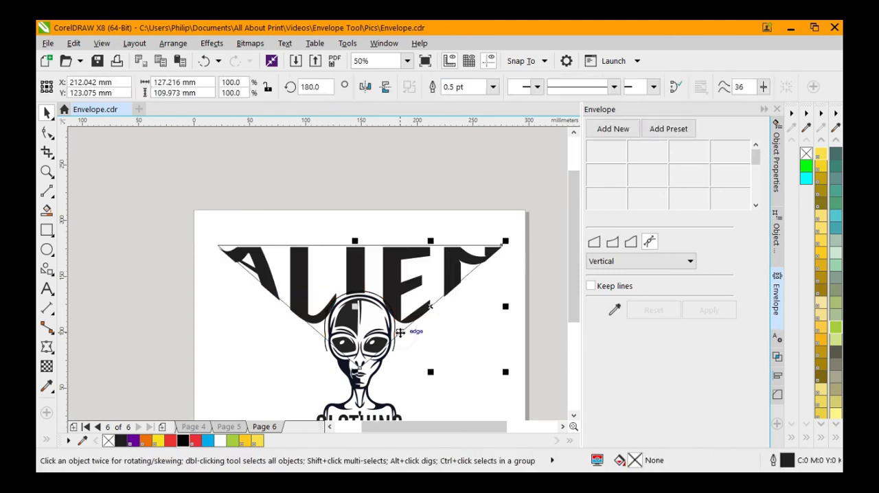
pyautogui.press('Delete')
pyautogui.click(315, 329)
pyautogui.press('Delete')
pyautogui.click(331, 246)
pyautogui.press('Delete')
# Move the CLOTHING text aside and draw a rectangle about 181 mm by 35 mm across the alien's shoulders
pyautogui.moveTo(474, 405); pyautogui.dragTo(446, 315)
pyautogui.click(352, 340)
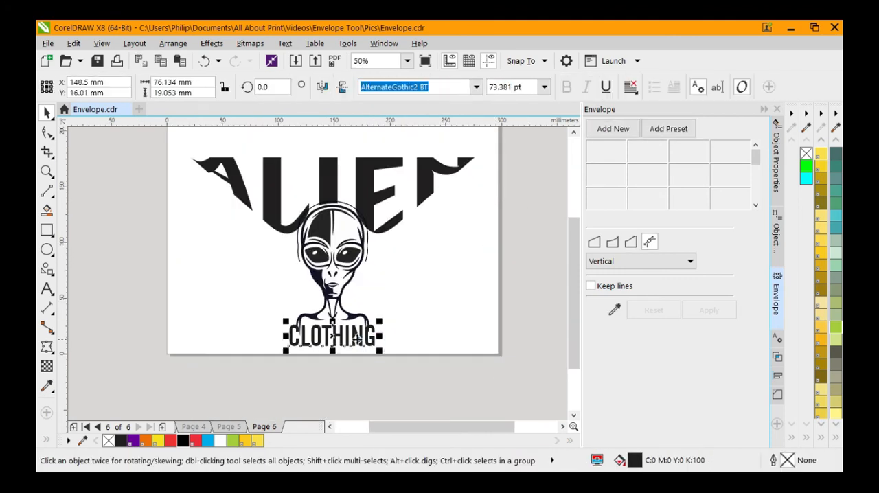
pyautogui.moveTo(352, 341); pyautogui.dragTo(462, 258)
pyautogui.press('F6')
pyautogui.moveTo(232, 306); pyautogui.dragTo(435, 346)
# Centre the new rectangle horizontally on the alien graphic
pyautogui.click(47, 113)
pyautogui.keyDown('shift'); pyautogui.click(332, 275); pyautogui.keyUp('shift')
pyautogui.press('c')
# Round the rectangle's corners fully, to a radius of about 17.5 mm, and fill it with black
pyautogui.click(414, 335)
pyautogui.click(47, 132)
pyautogui.moveTo(231, 306); pyautogui.dragTo(269, 308)
pyautogui.click(183, 440)
# Centre the CLOTHING text on the black rounded rectangle and colour the text white
pyautogui.click(447, 261)
pyautogui.keyDown('shift'); pyautogui.click(373, 336); pyautogui.keyUp('shift')
pyautogui.press('c')
pyautogui.press('e')
pyautogui.click(355, 331)
pyautogui.click(221, 440)
pyautogui.press('Escape')
# Widen the letter spacing of the CLOTHING text and centre it horizontally on the black rounded rectangle again
pyautogui.click(372, 330)
pyautogui.press('F10')
pyautogui.moveTo(380, 343); pyautogui.dragTo(431, 342)
pyautogui.click(46, 113)
pyautogui.click(297, 331)
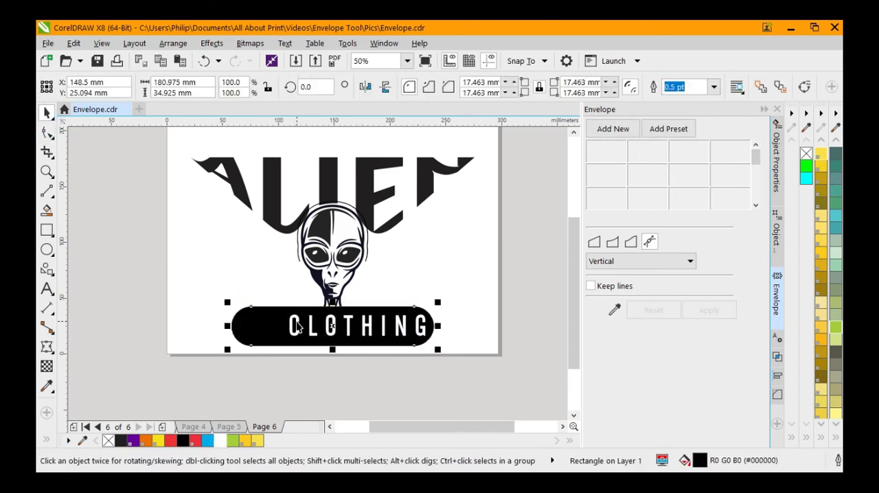
pyautogui.keyDown('shift'); pyautogui.click(298, 327); pyautogui.keyUp('shift')
pyautogui.press('c')
pyautogui.click(258, 354)
# Select the whole alien logo with its texts and centre it on the page
pyautogui.scroll(-1, 365, 324)
pyautogui.moveTo(217, 212); pyautogui.dragTo(457, 356)
pyautogui.press('p')
pyautogui.click(456, 356)
pyautogui.scroll(1, 341, 280)
pyautogui.hotkey('ctrl', 'a')
pyautogui.click(147, 285)
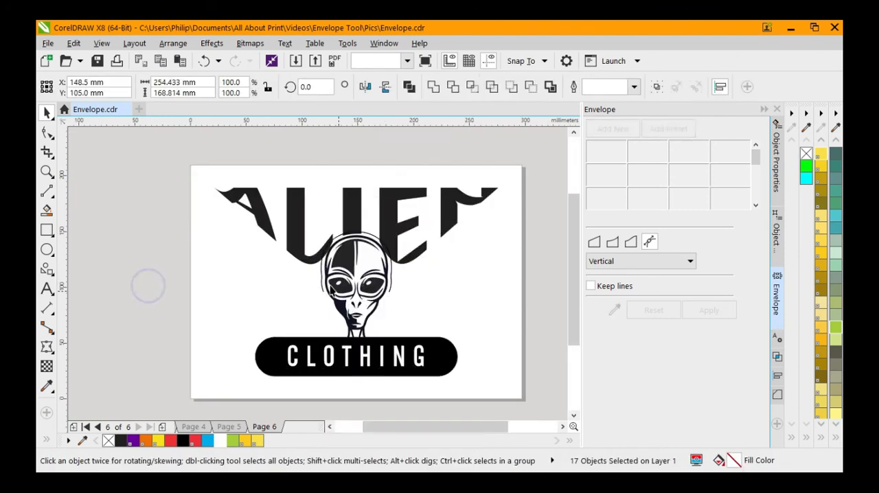
pyautogui.scroll(1, 323, 283)
pyautogui.scroll(-1, 380, 285)
pyautogui.click(468, 404)
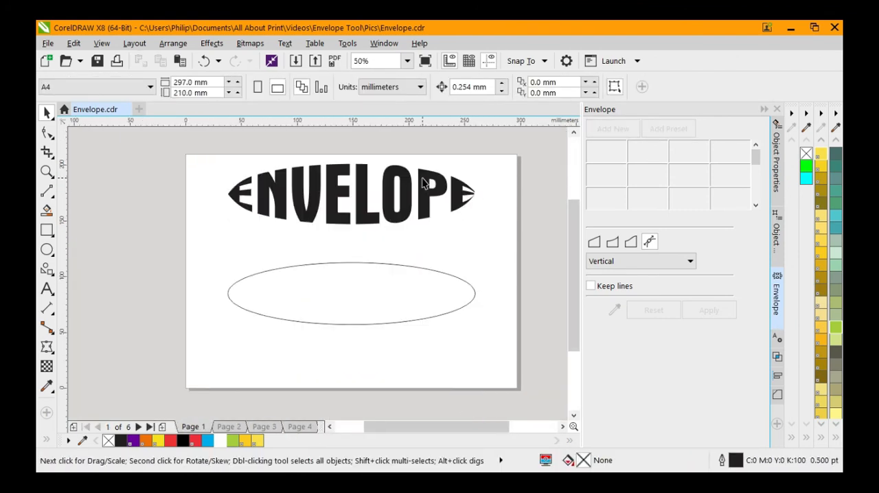
# Shift the bottom middle envelope node of the ENVELOPE text on page 1 slightly and apply Vertical mapping
pyautogui.click(422, 218)
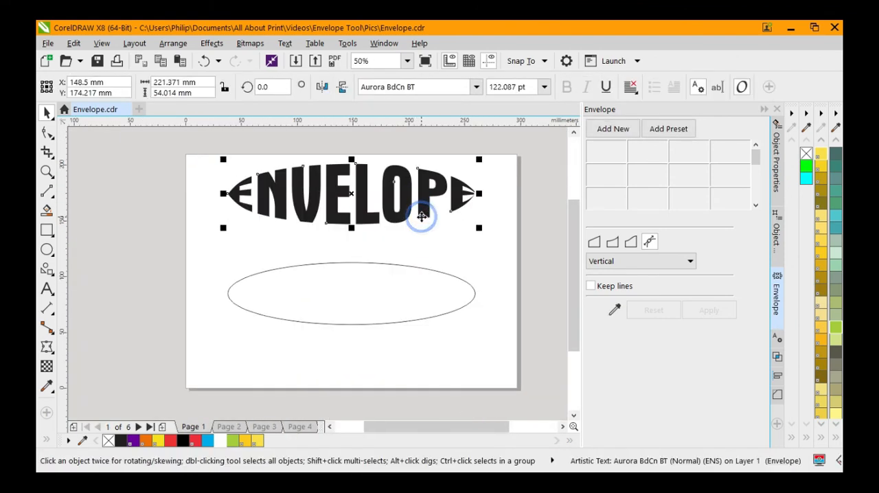
pyautogui.click(46, 134)
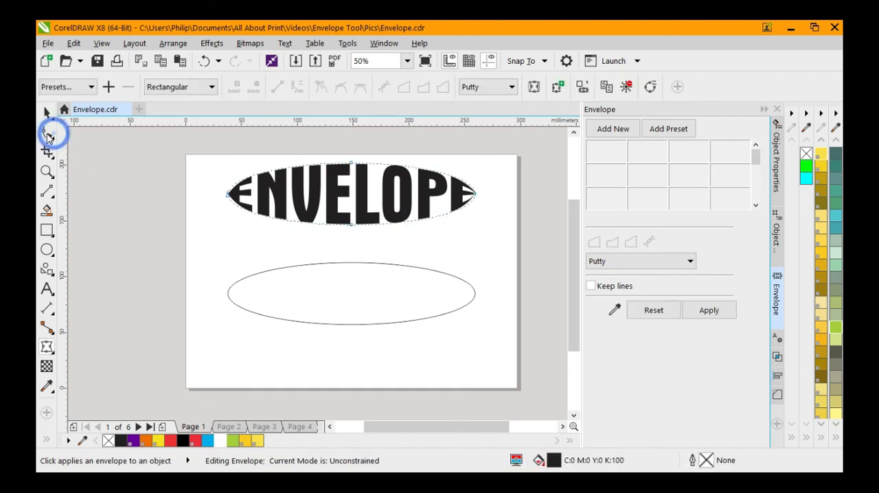
pyautogui.moveTo(351, 229)
pyautogui.mouseDown()
pyautogui.moveTo(350, 262)
pyautogui.moveTo(351, 230)
pyautogui.mouseUp()
pyautogui.click(624, 261)
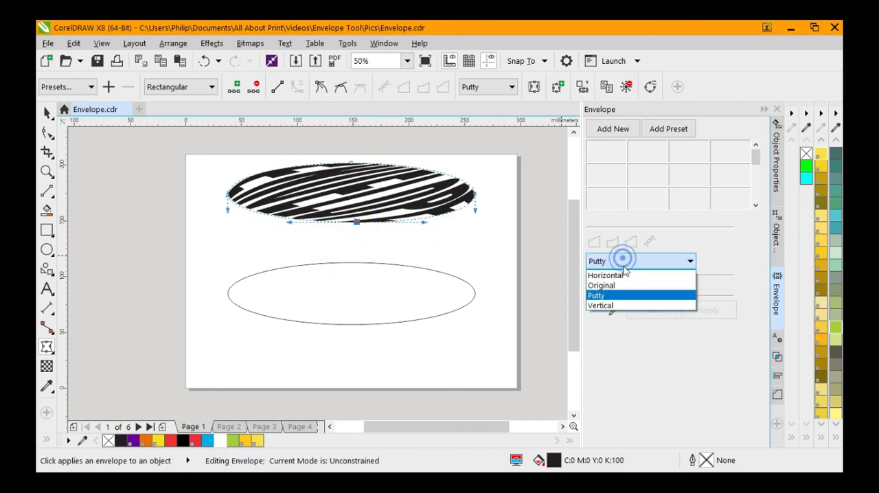
pyautogui.click(620, 307)
pyautogui.click(708, 313)
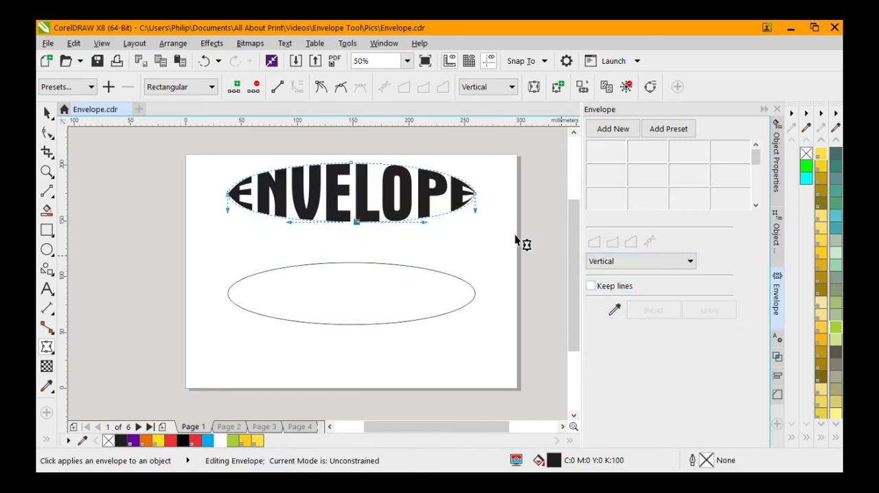
# Bend the ENVELOPE text's envelope down and outward at its right end and lower edge using the curve handles, then reapply Vertical mapping
pyautogui.moveTo(474, 215); pyautogui.dragTo(502, 228)
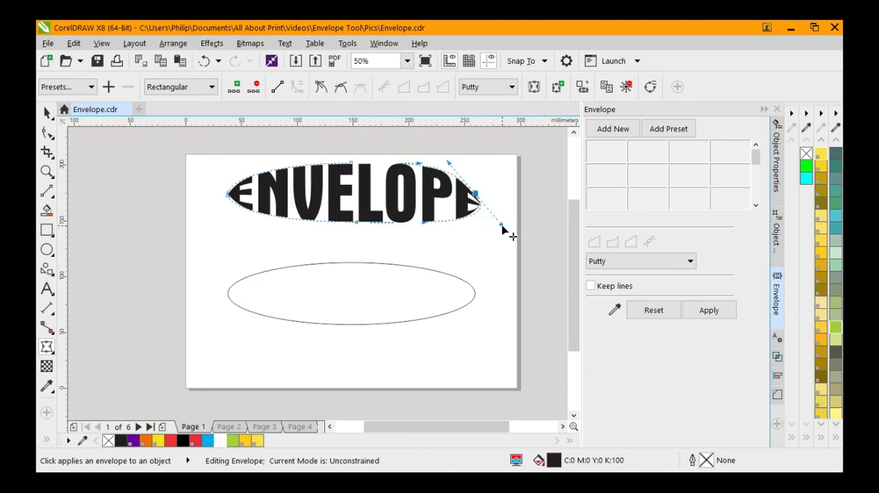
pyautogui.moveTo(425, 225); pyautogui.dragTo(438, 263)
pyautogui.click(613, 261)
pyautogui.click(620, 304)
pyautogui.click(710, 312)
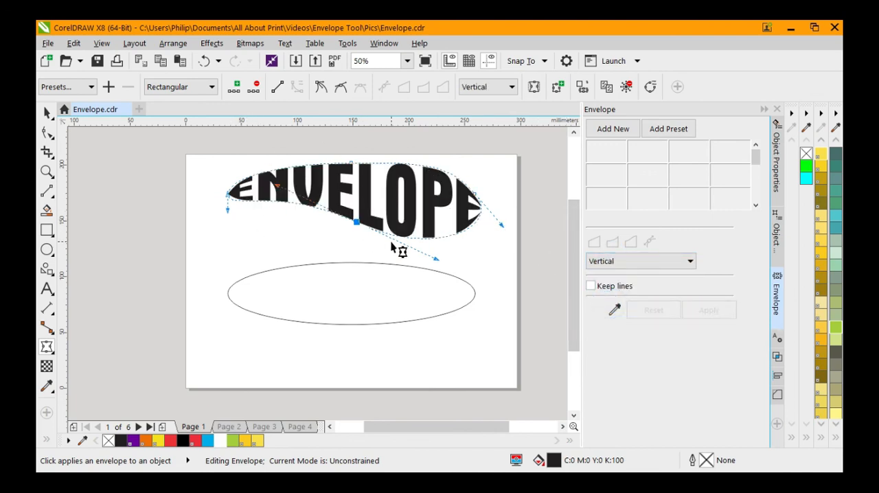
# Add a node on the envelope's lower-left edge, pull the curve downward there, reapply Vertical mapping and deselect the text
pyautogui.scroll(2, 284, 217)
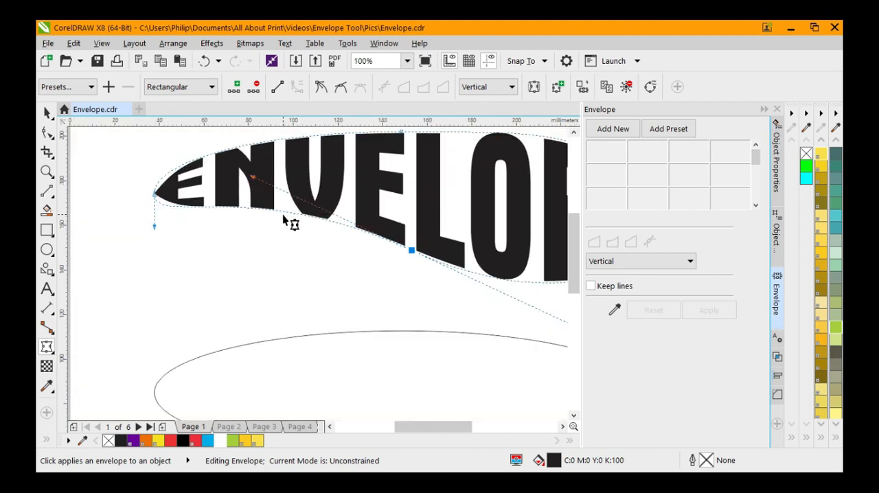
pyautogui.moveTo(280, 211); pyautogui.dragTo(325, 314)
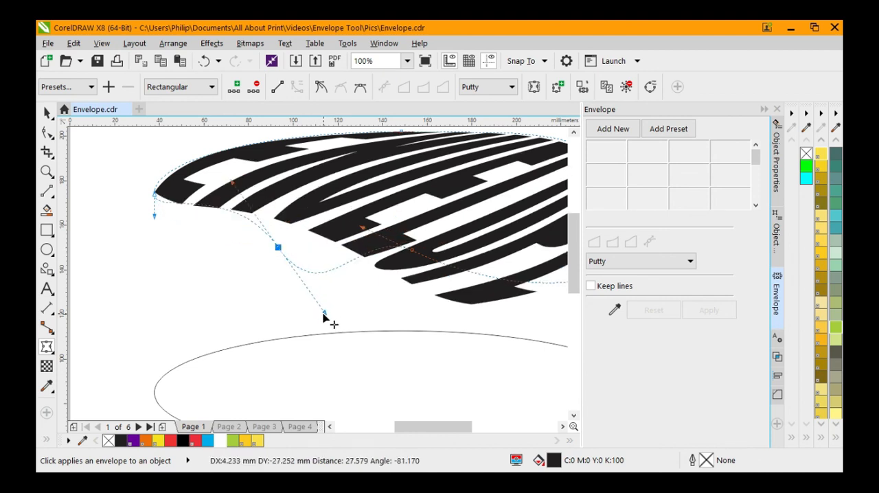
pyautogui.click(656, 268)
pyautogui.click(603, 305)
pyautogui.click(707, 312)
pyautogui.scroll(-3, 351, 316)
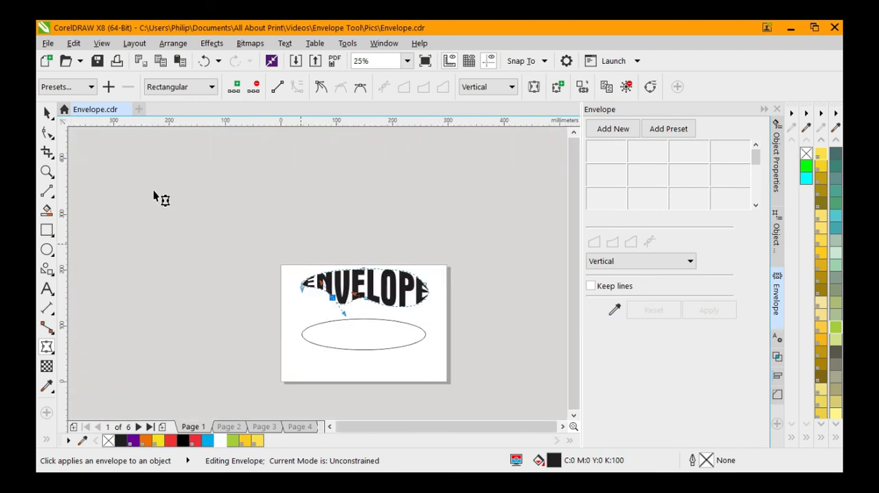
pyautogui.click(188, 222)
pyautogui.click(47, 113)
pyautogui.click(279, 247)
pyautogui.scroll(2, 405, 298)
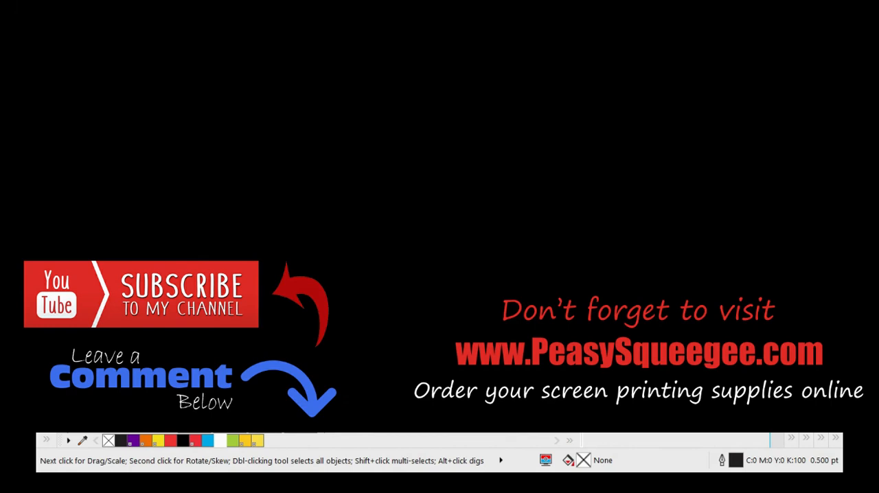